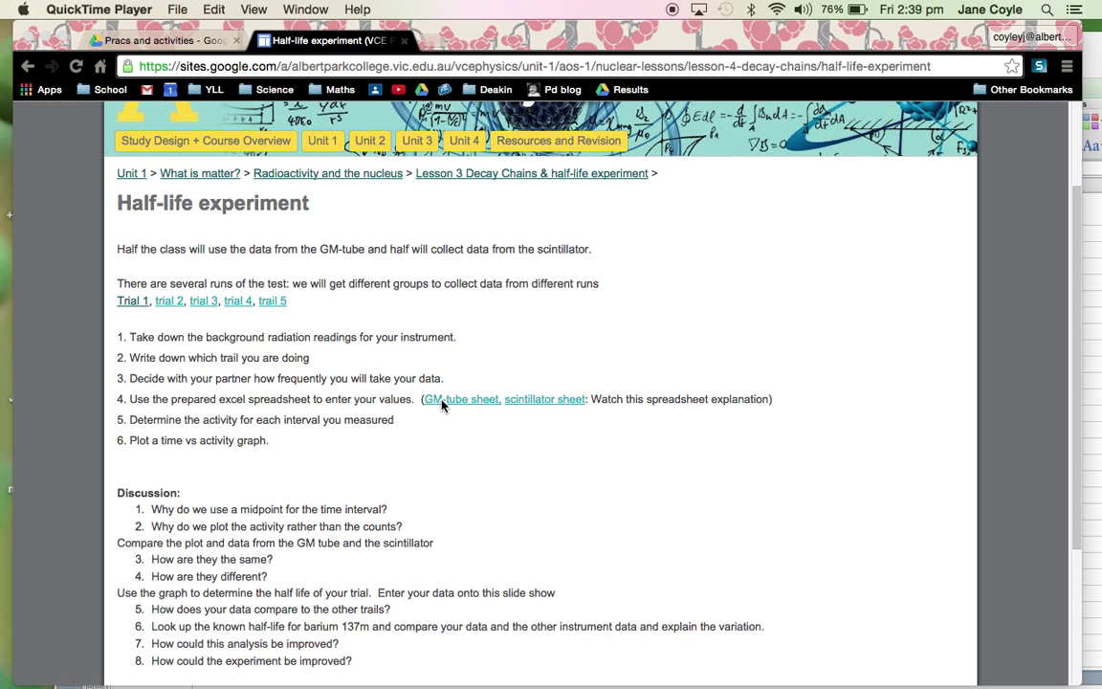
Open the Trial 1 video link in a new browser tab, switch to it and pause the playback
left_click(131, 302)
right_click(132, 306)
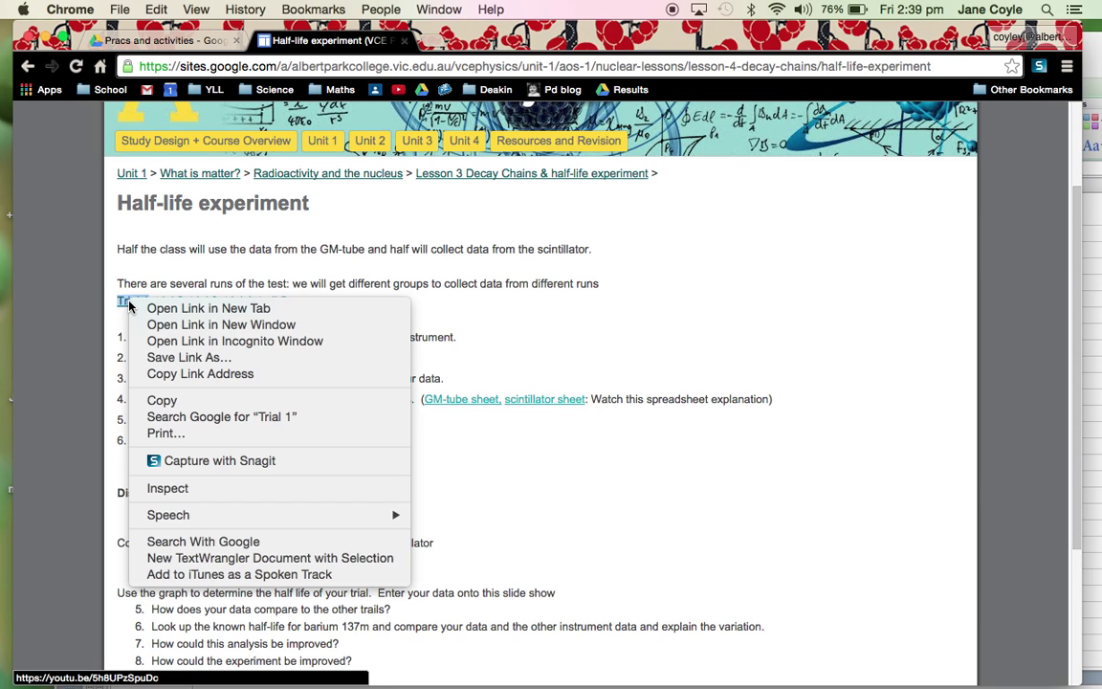
left_click(153, 314)
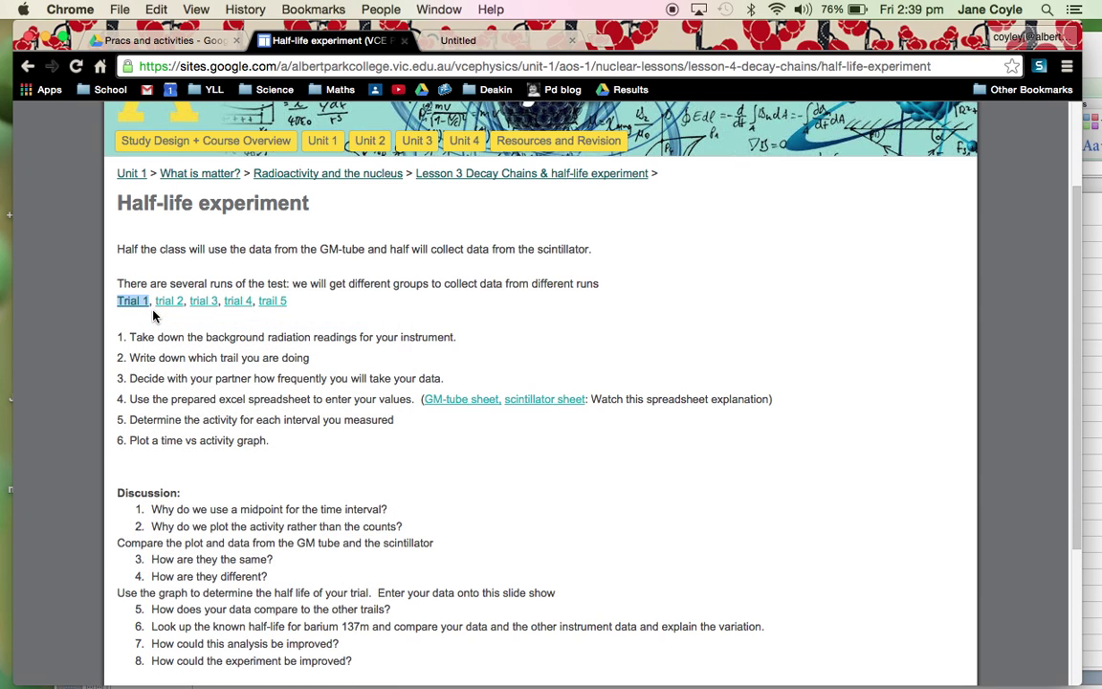
left_click(512, 43)
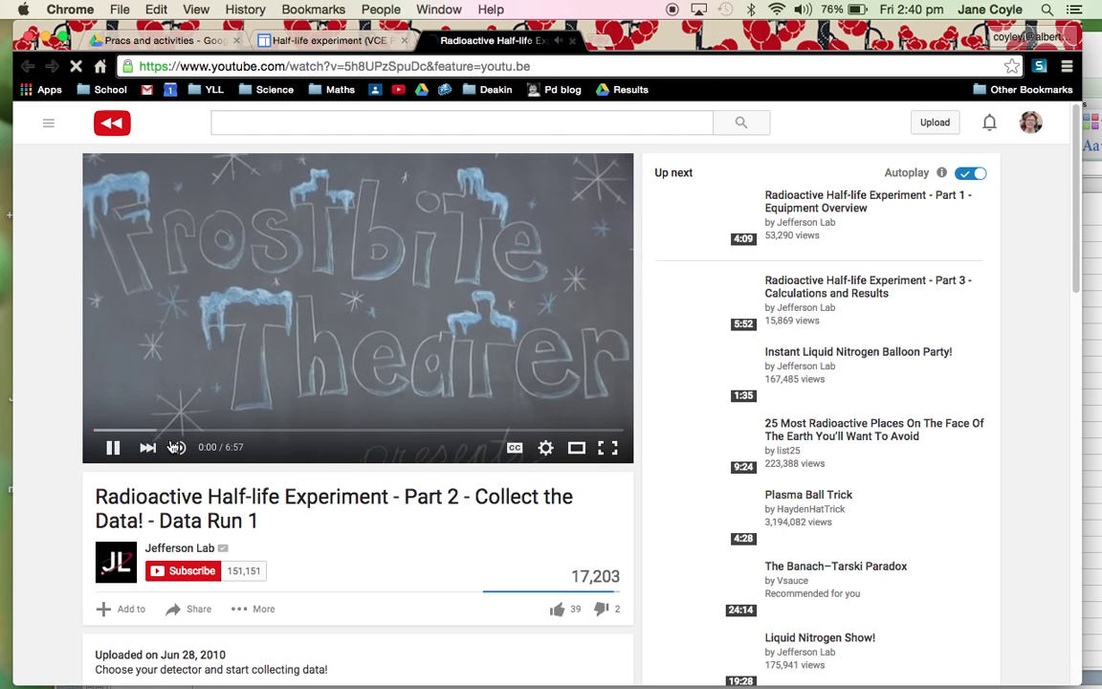
left_click(112, 447)
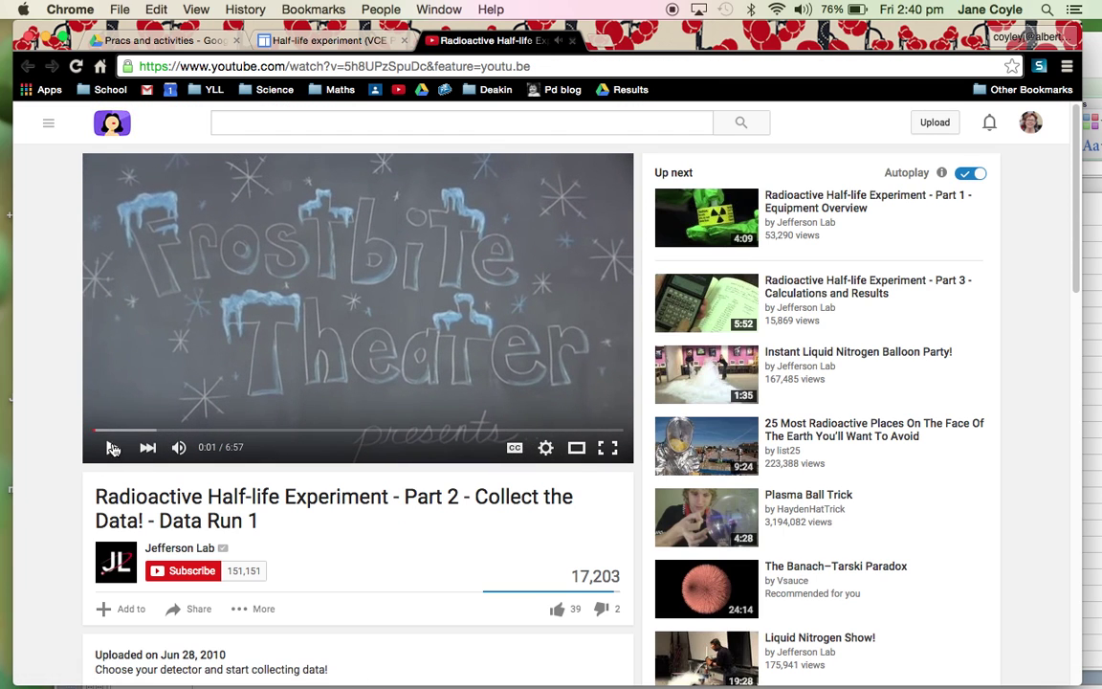
Switch to the Excel workbook Activity of caesium 137-GM-student book.xlsx and examine its Time intervals and GM-tube entry cells
left_click(542, 664)
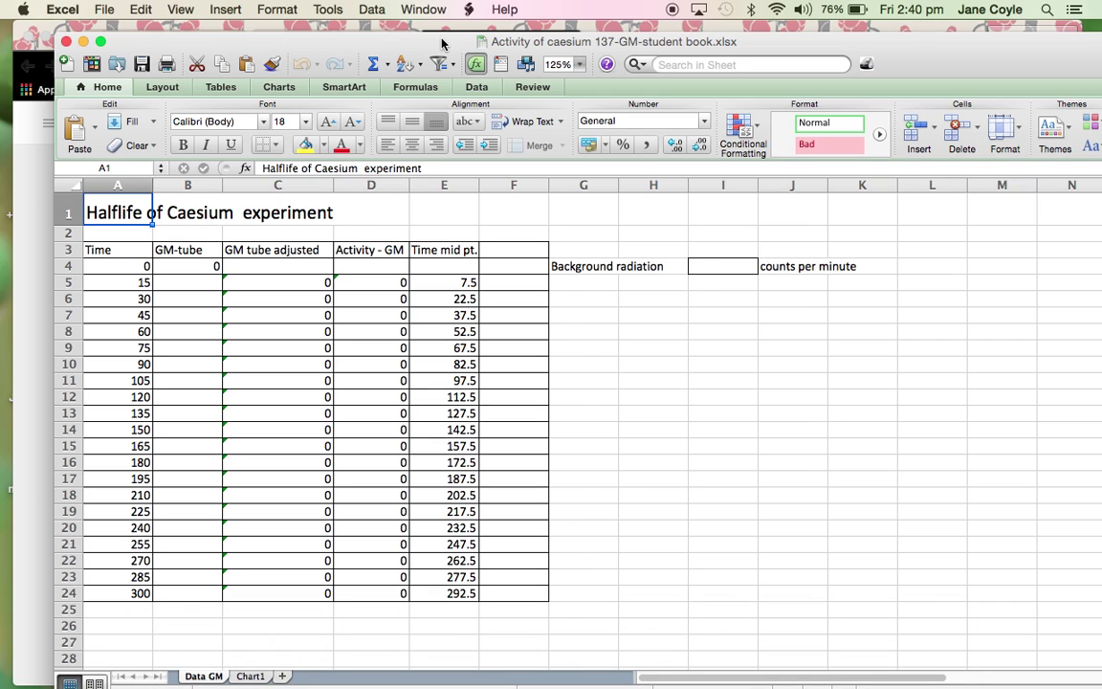
left_click_drag(442, 43, 393, 40)
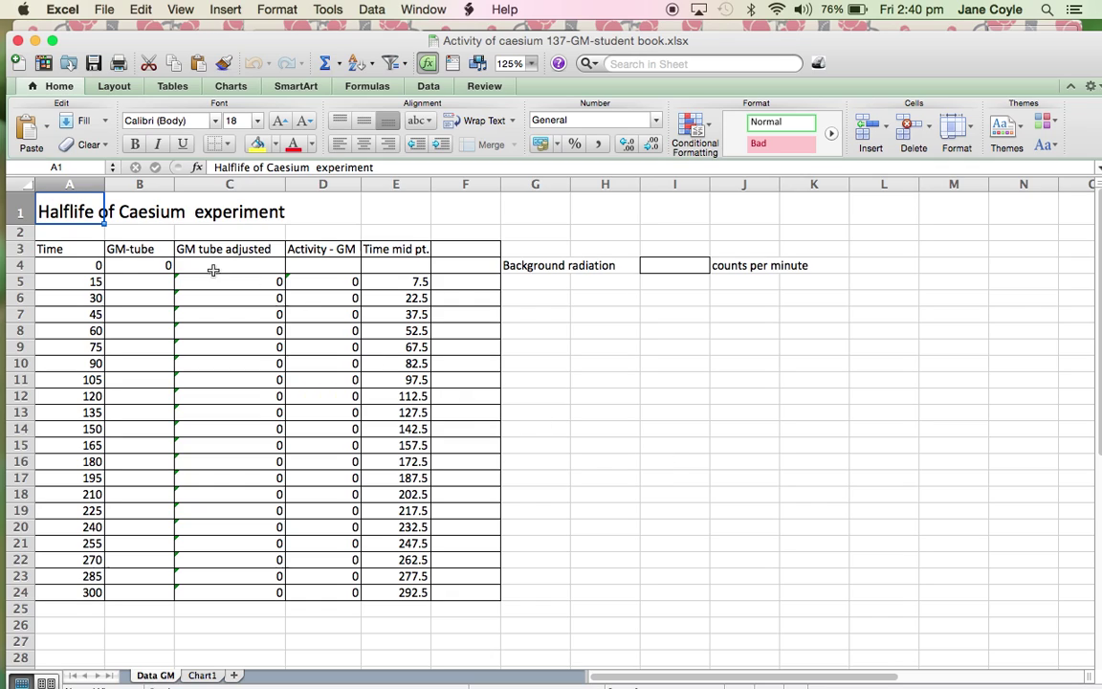
left_click(89, 265)
left_click(86, 282)
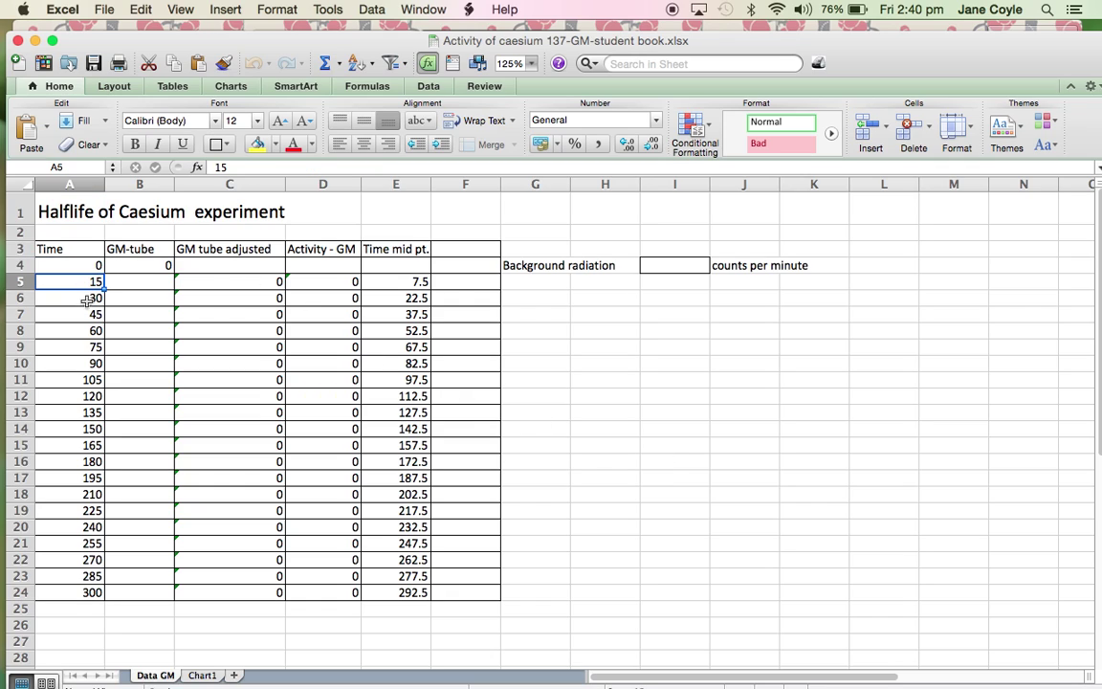
left_click(75, 297)
left_click(65, 315)
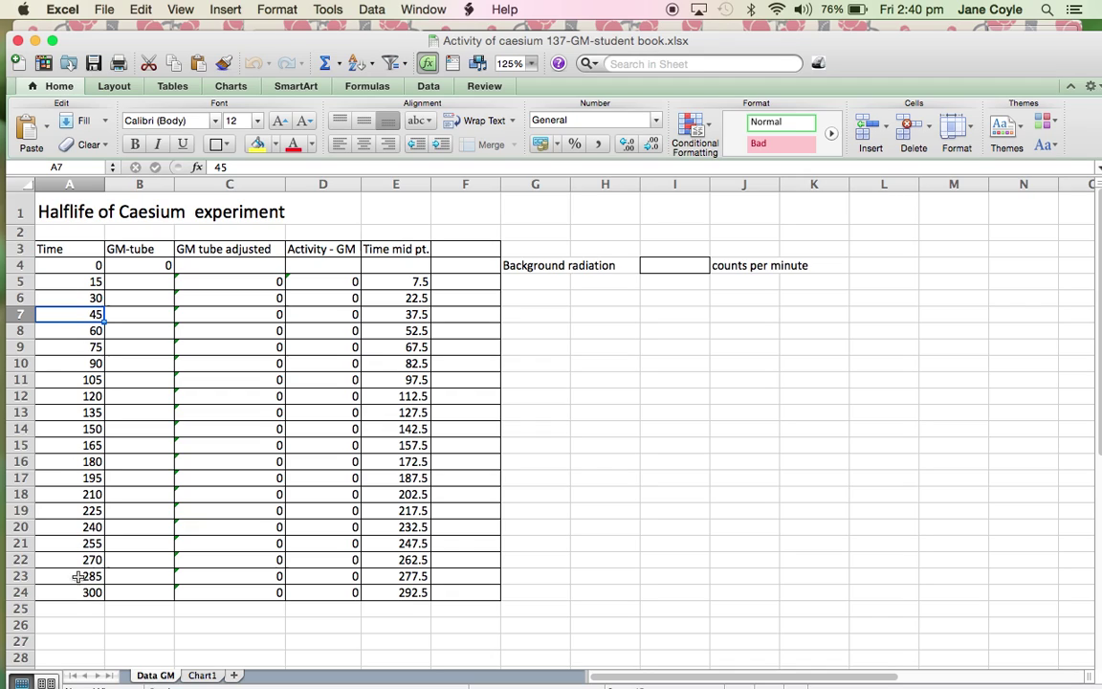
left_click(62, 281)
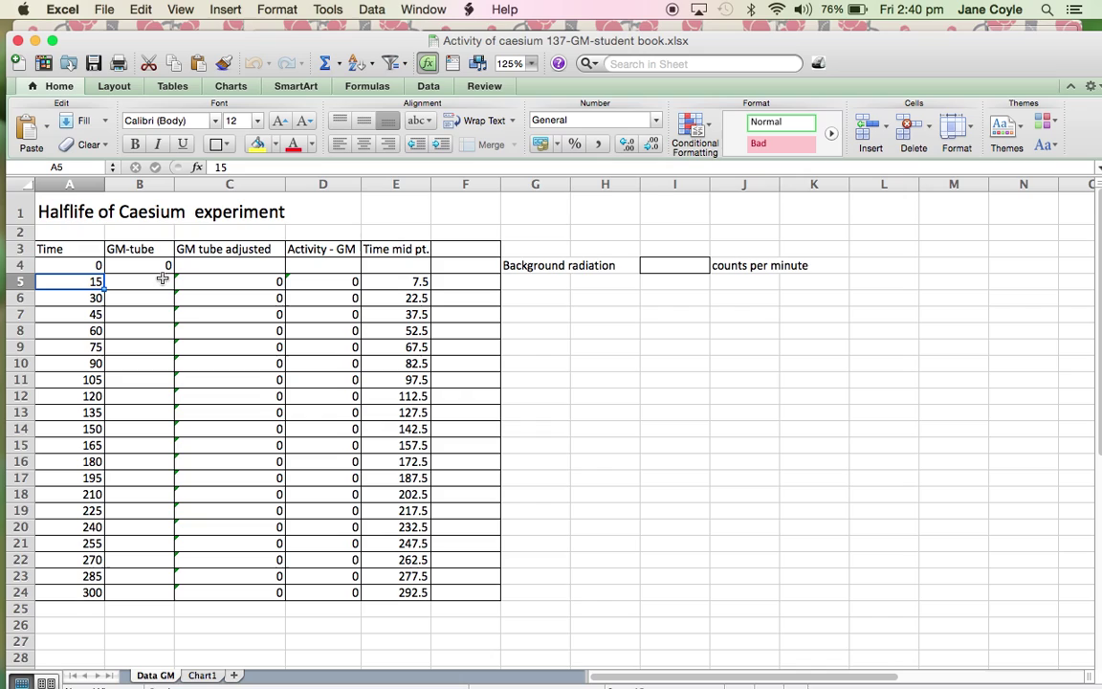
key("Tab")
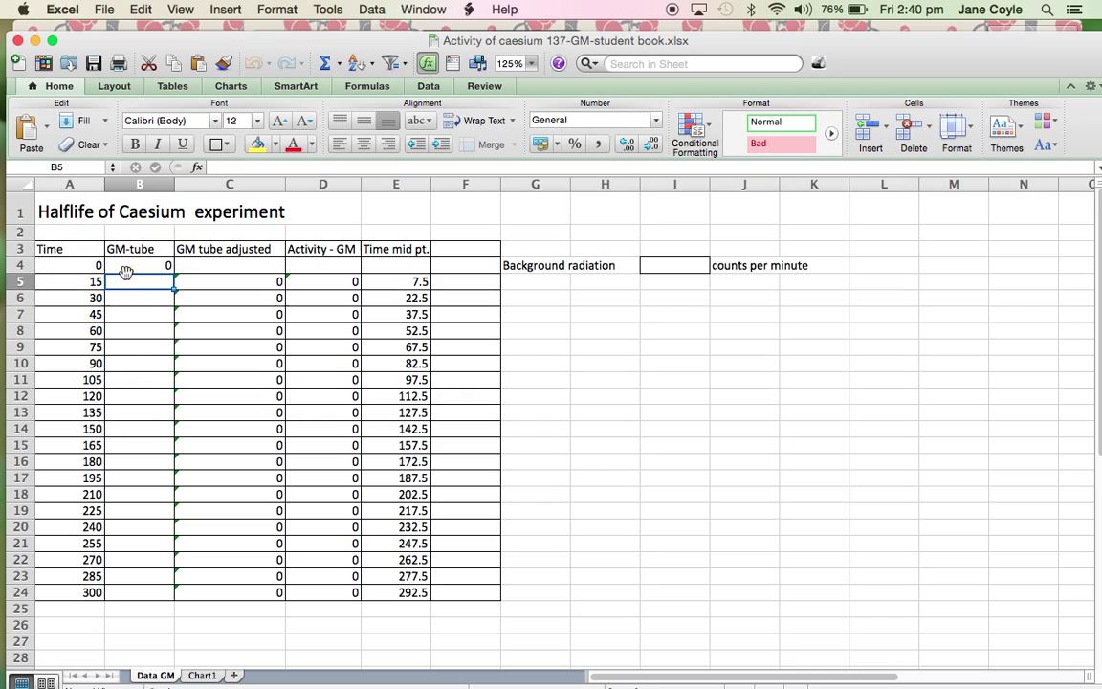
Examine the GM tube adjusted formula in C5 and the background radiation and time cells it relates to, discarding any edit
left_click(206, 285)
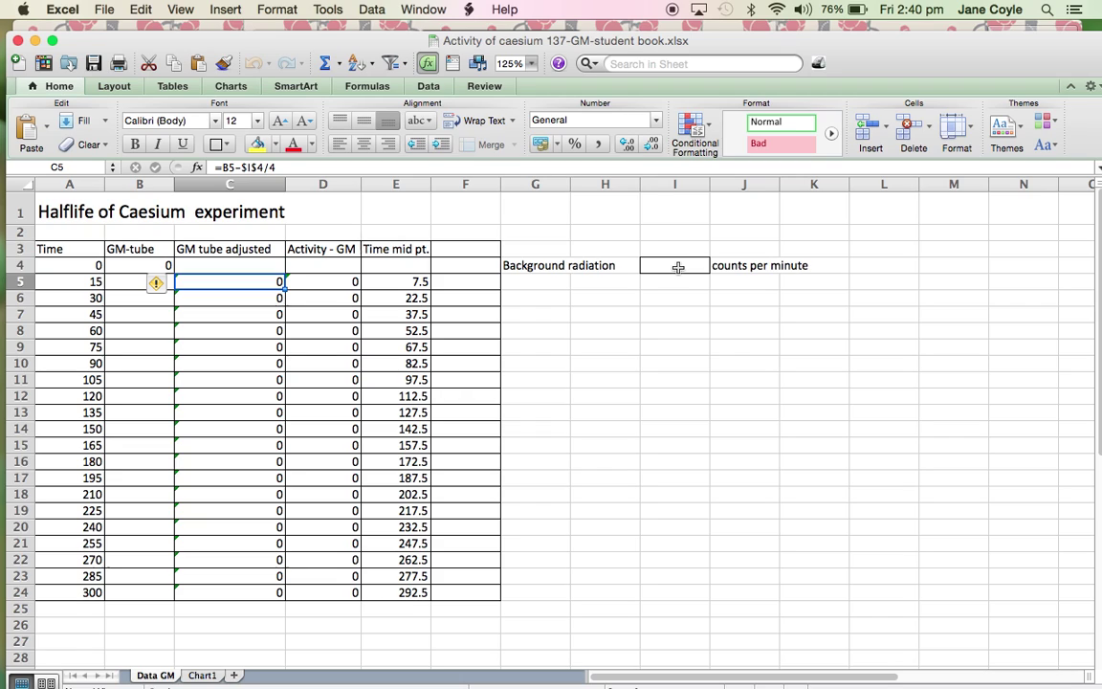
left_click(677, 267)
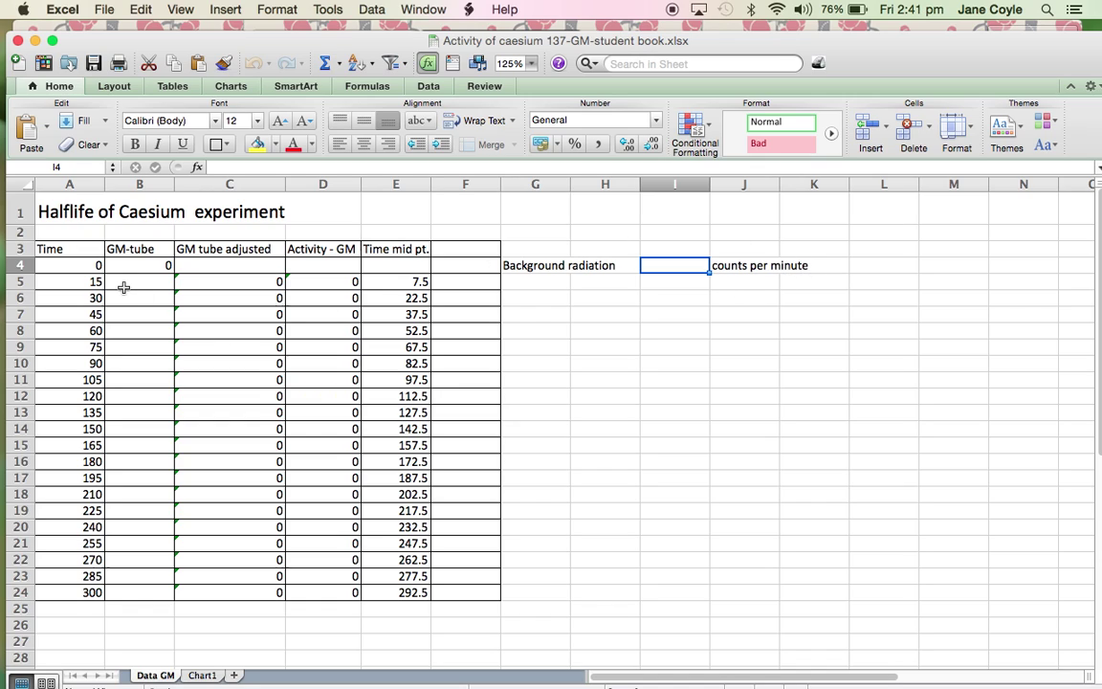
left_click(69, 283)
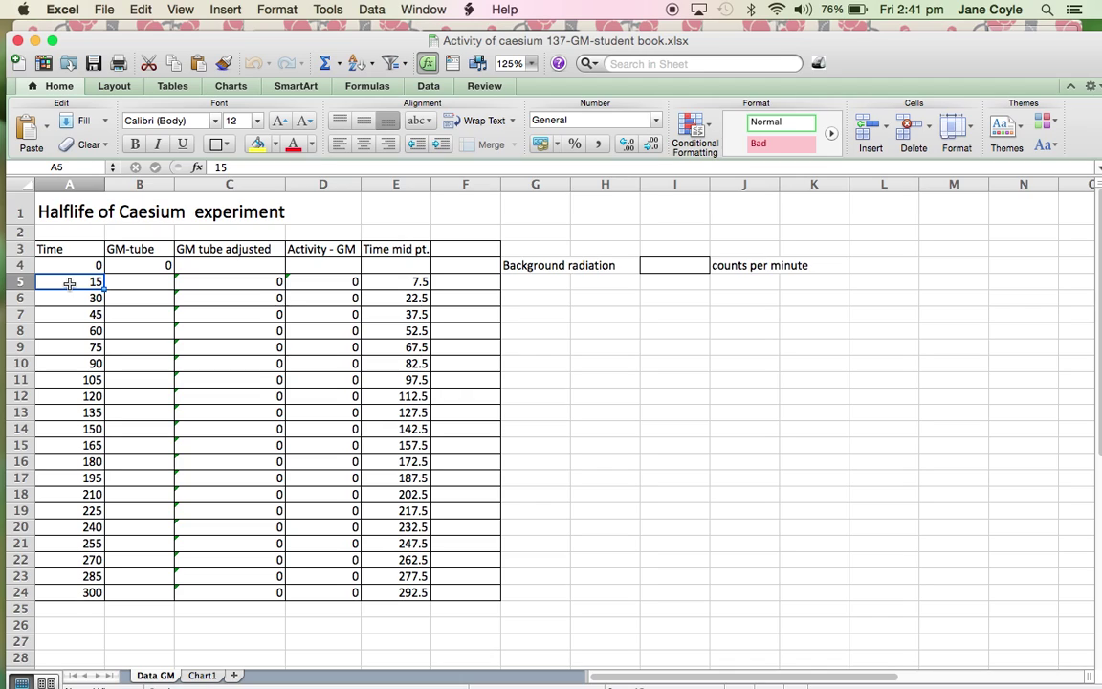
left_click(246, 283)
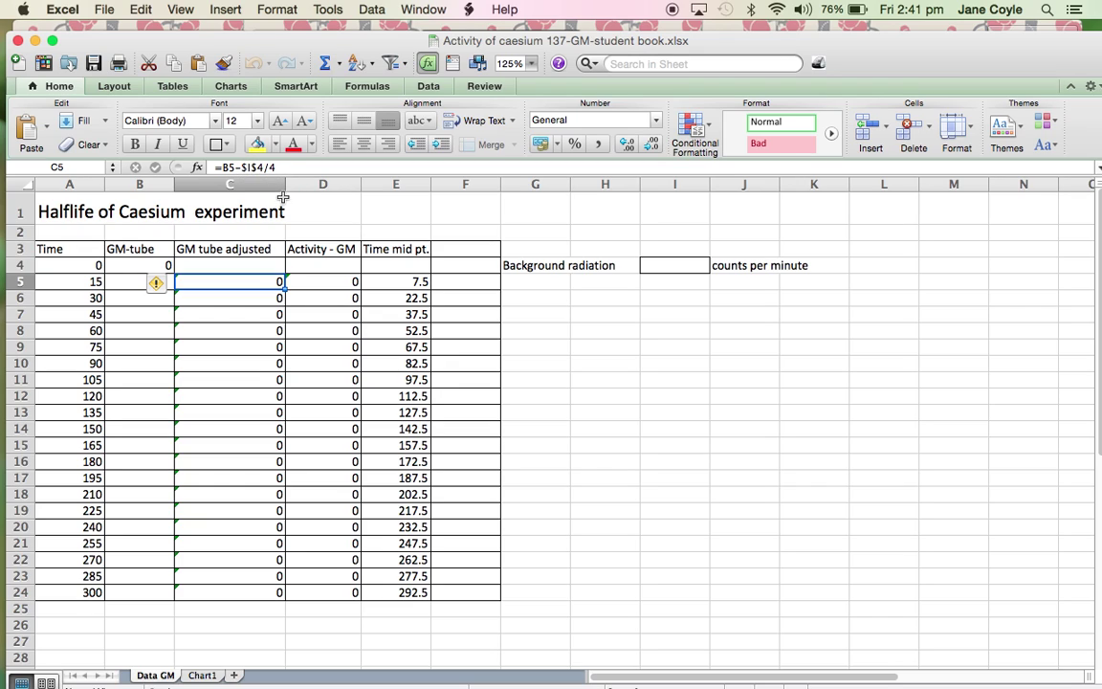
left_click(246, 168)
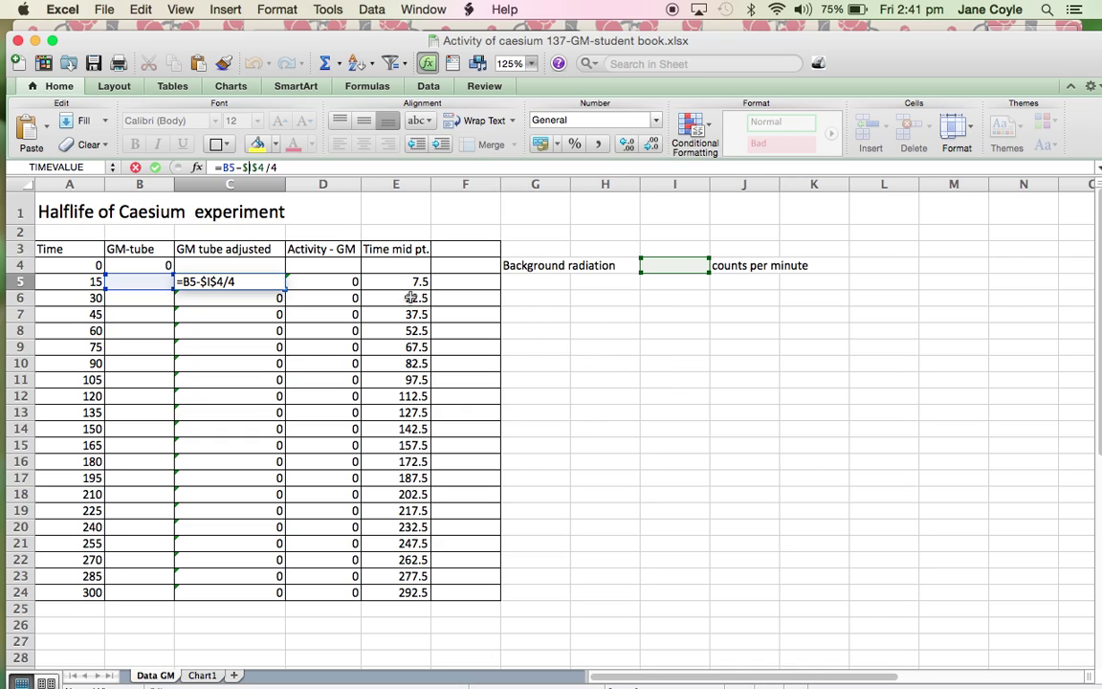
left_click(313, 201)
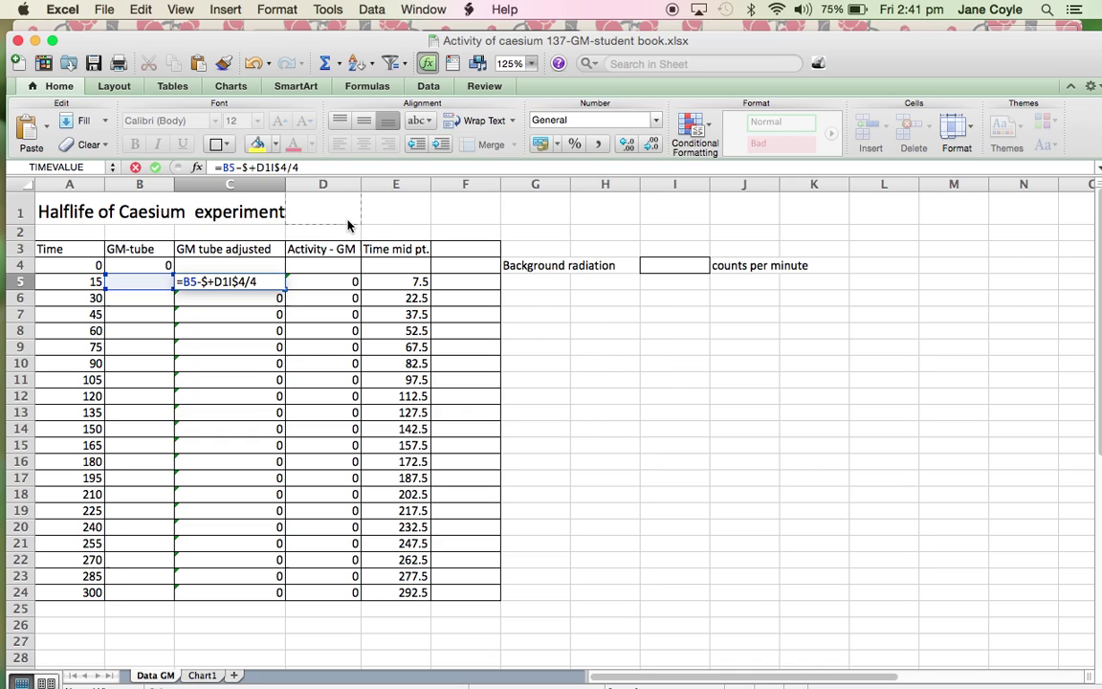
key("Escape")
Examine the Activity - GM formula in D5 together with the time and GM-tube cells of the first intervals
left_click(325, 282)
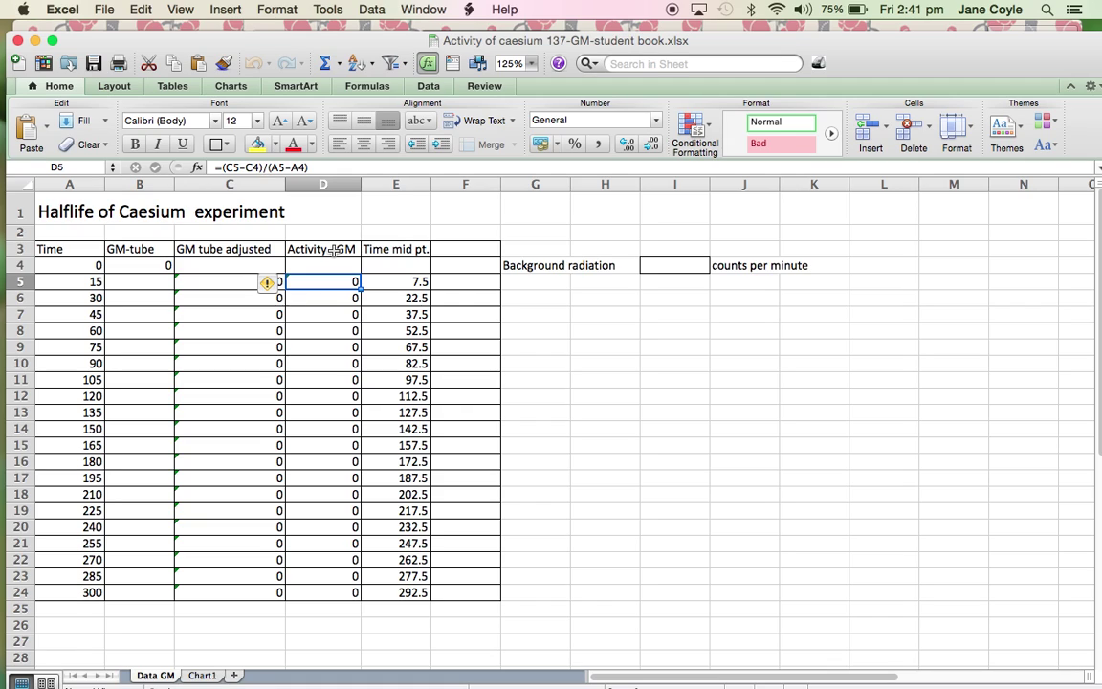
left_click(334, 250)
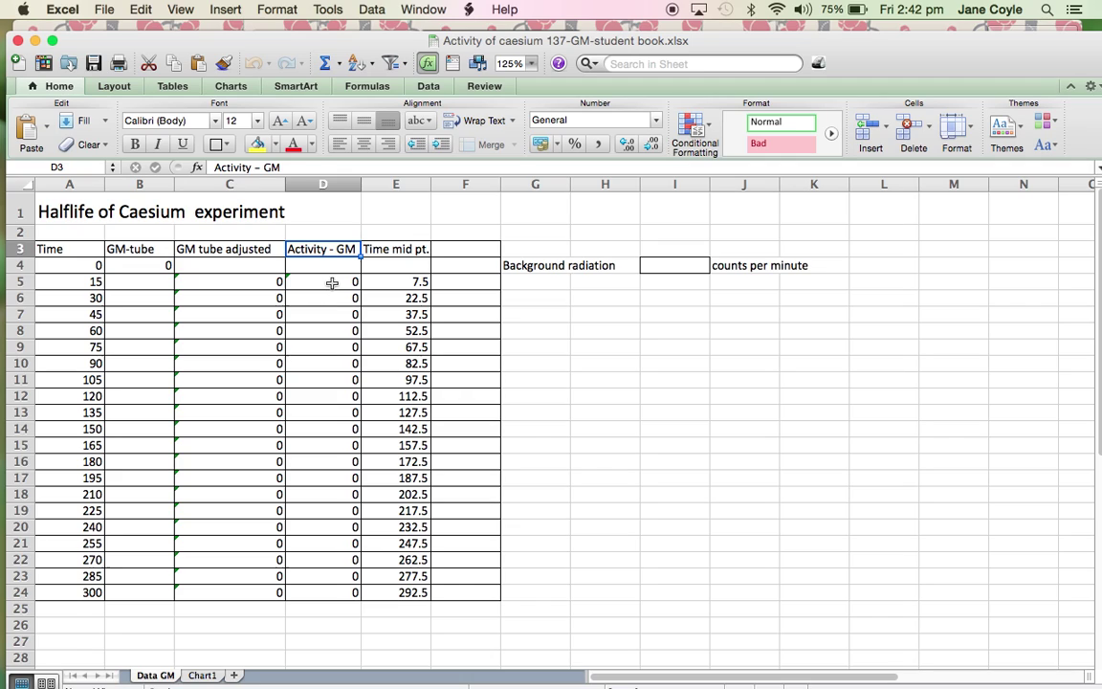
left_click(122, 281)
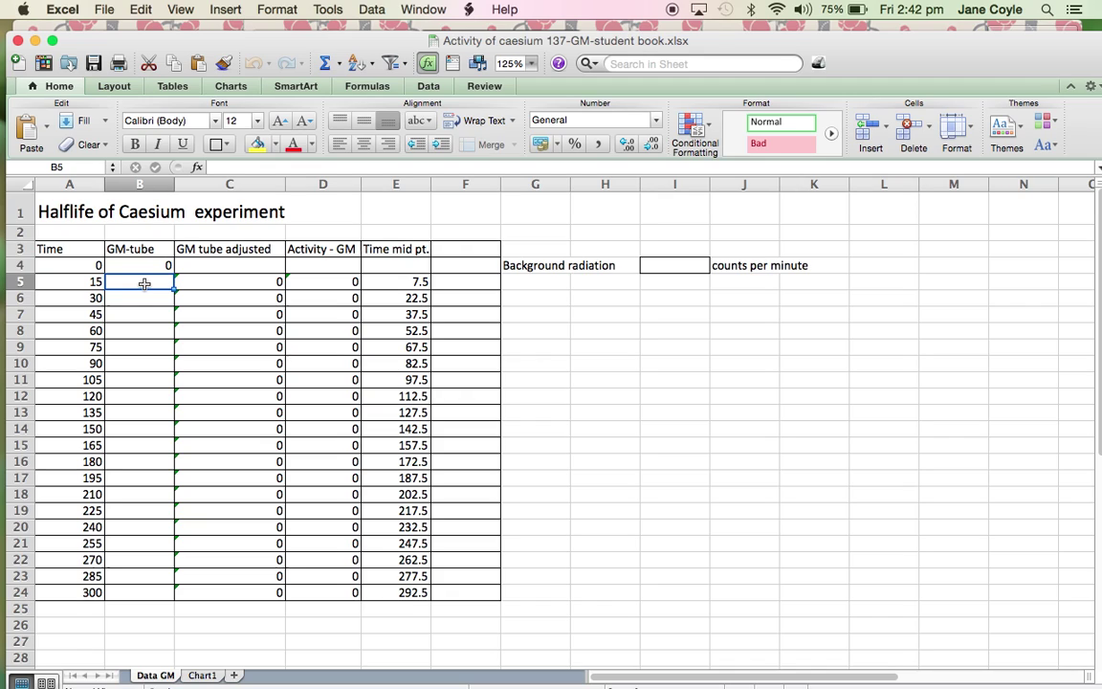
left_click(88, 282)
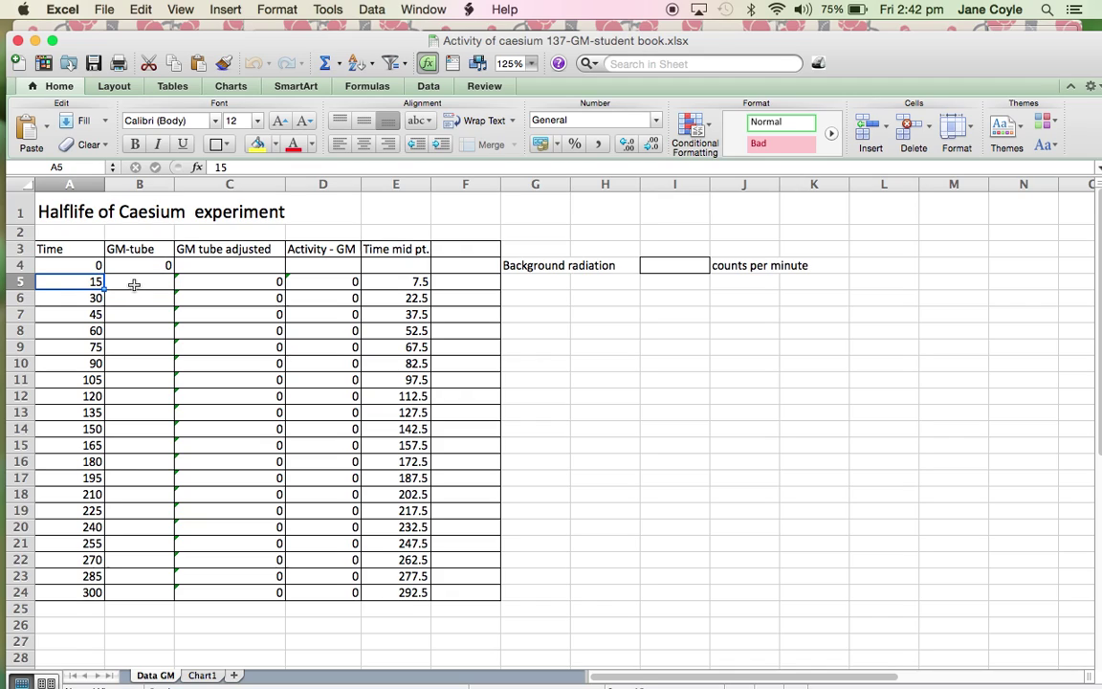
left_click(132, 284)
left_click(71, 284)
left_click(125, 283)
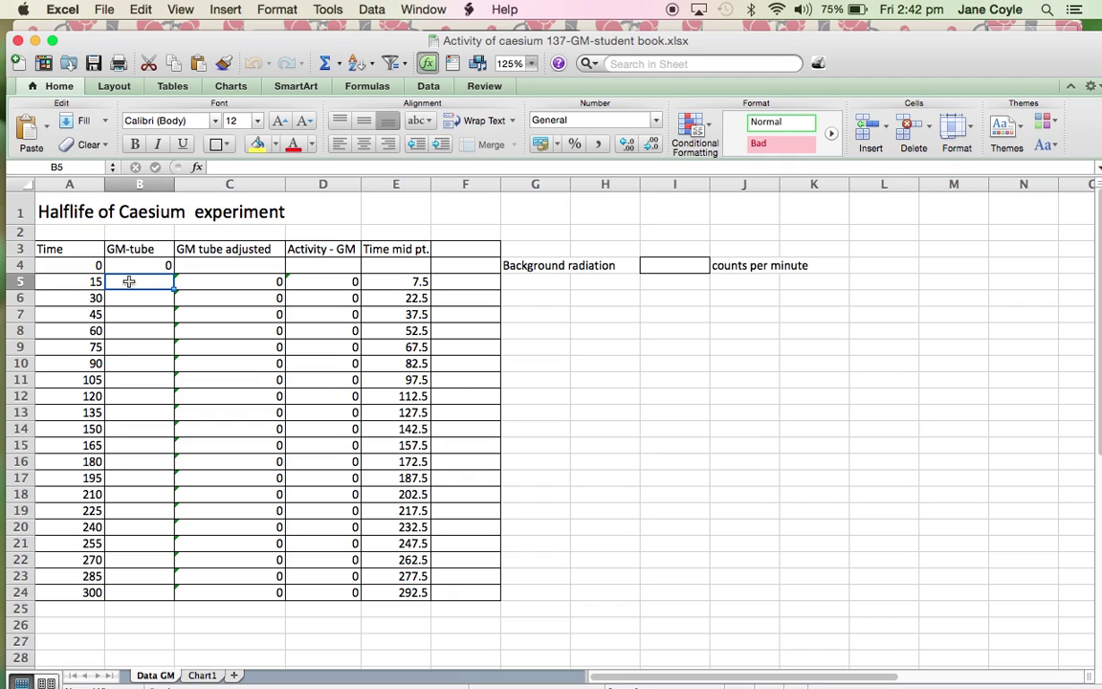
left_click(139, 298)
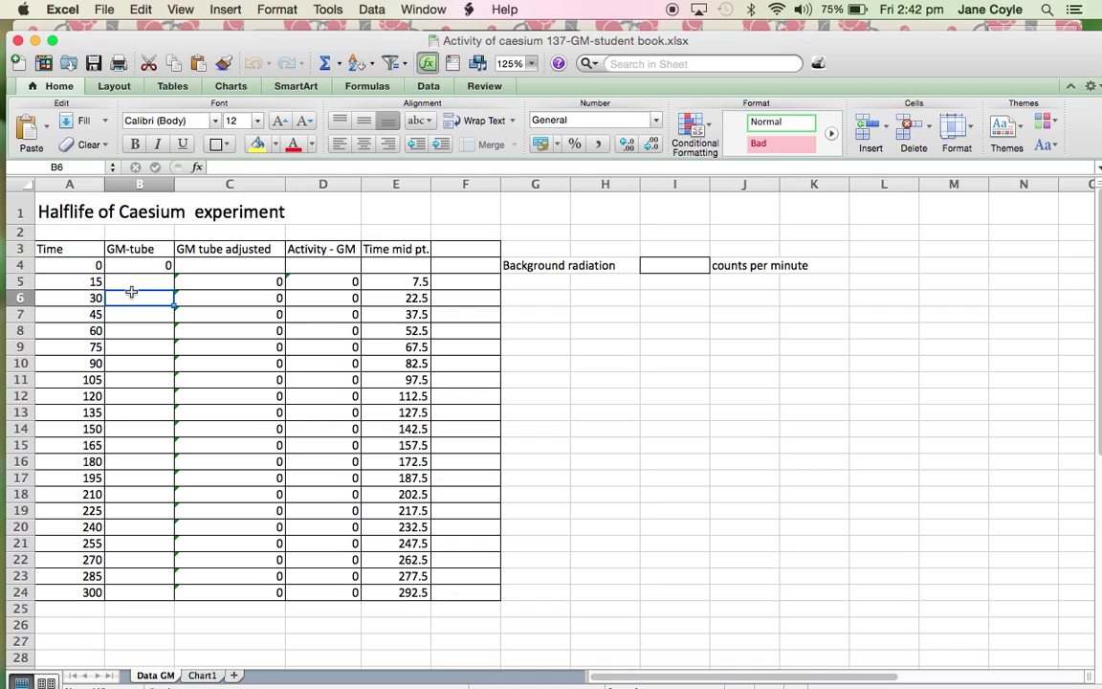
Inspect the Activity - GM formula in D6 with its referenced cells highlighted, then cancel the edit
left_click(339, 297)
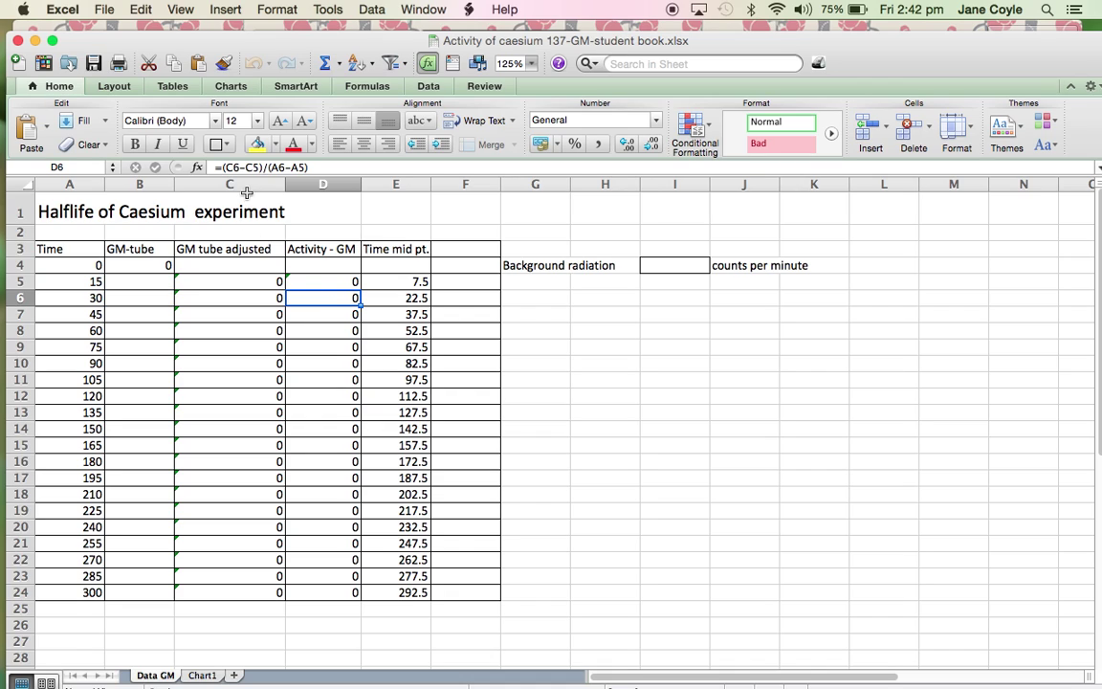
left_click(300, 167)
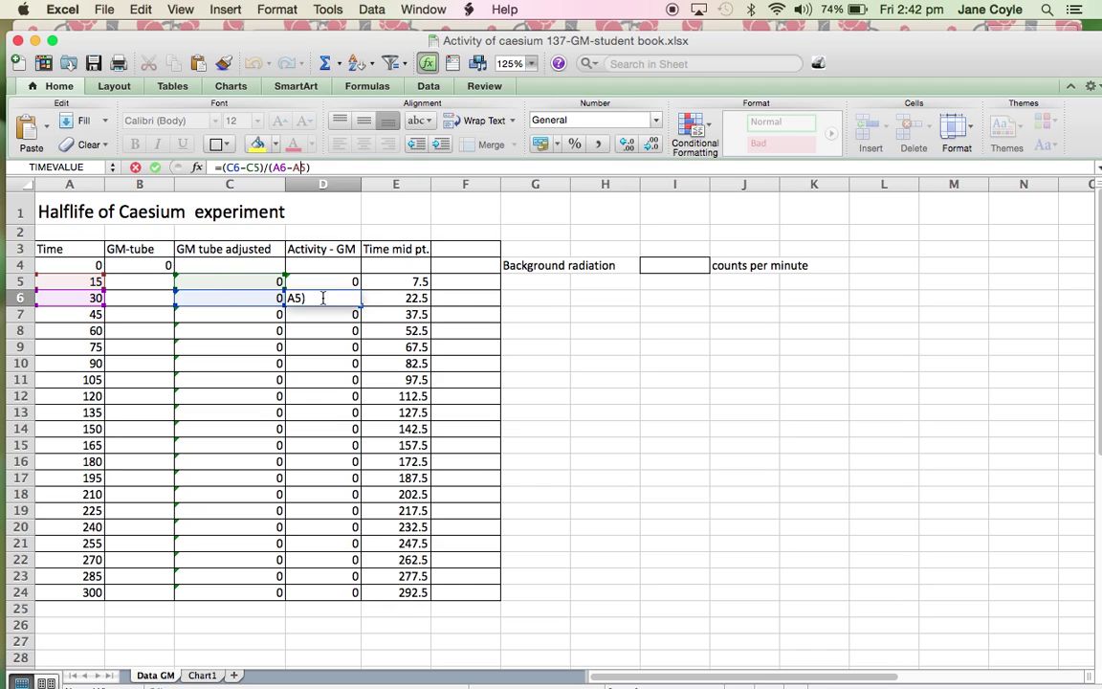
left_click(404, 299)
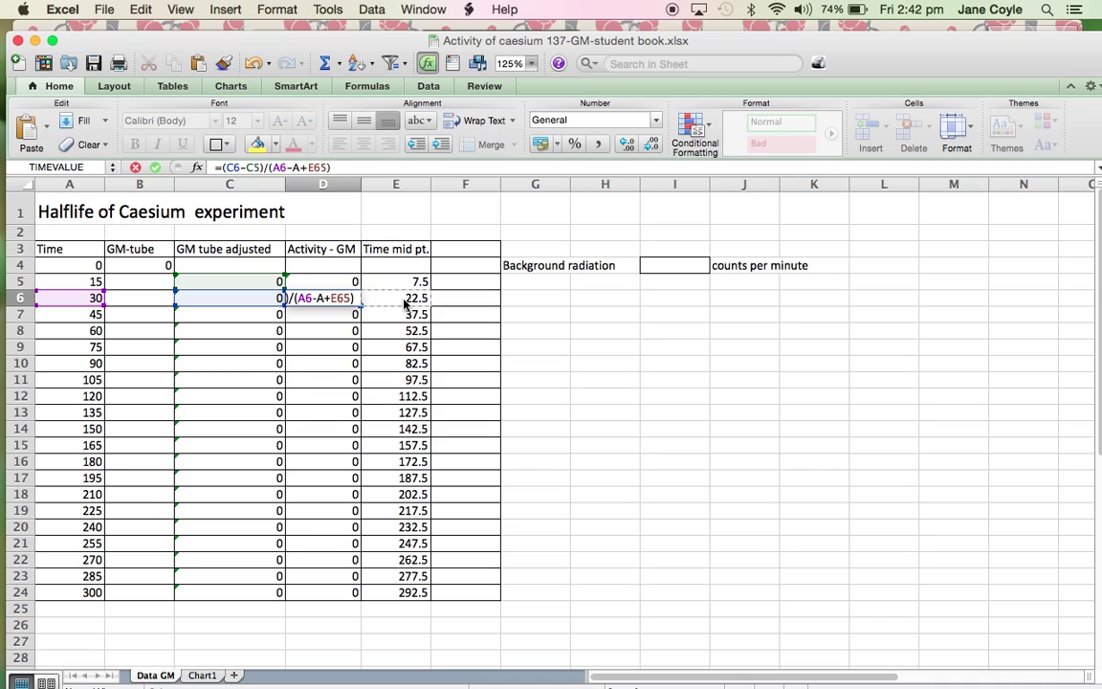
key("Escape")
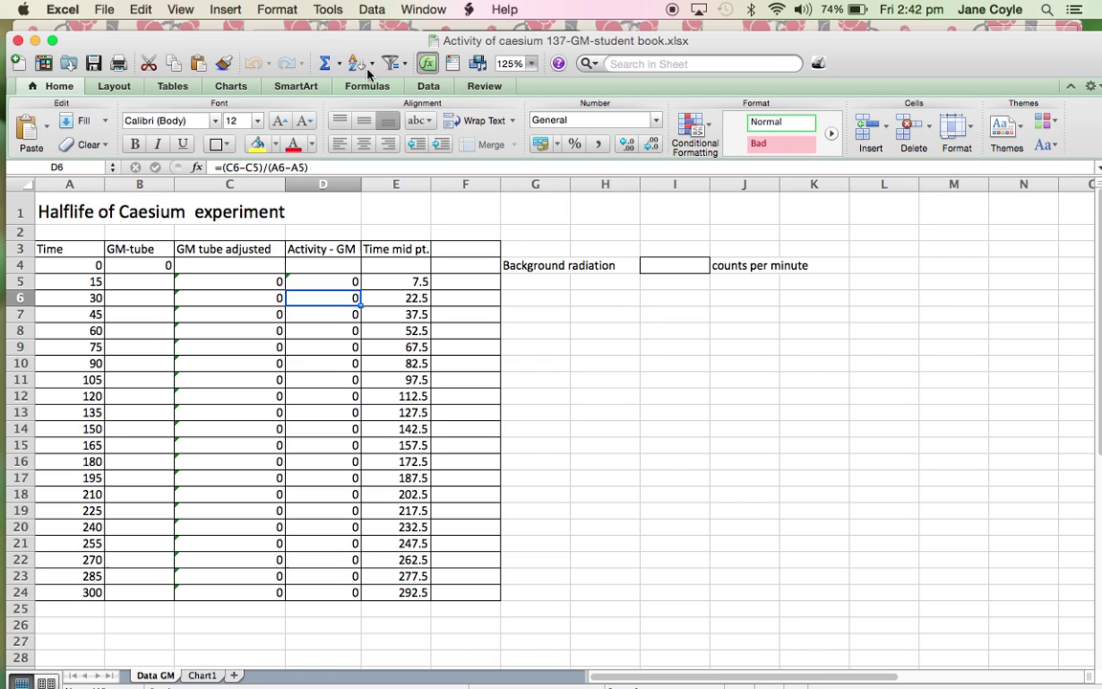
Arrange the Excel workbook and the Chrome video window side by side, narrowing both windows to fit
left_click_drag(304, 40, 299, 28)
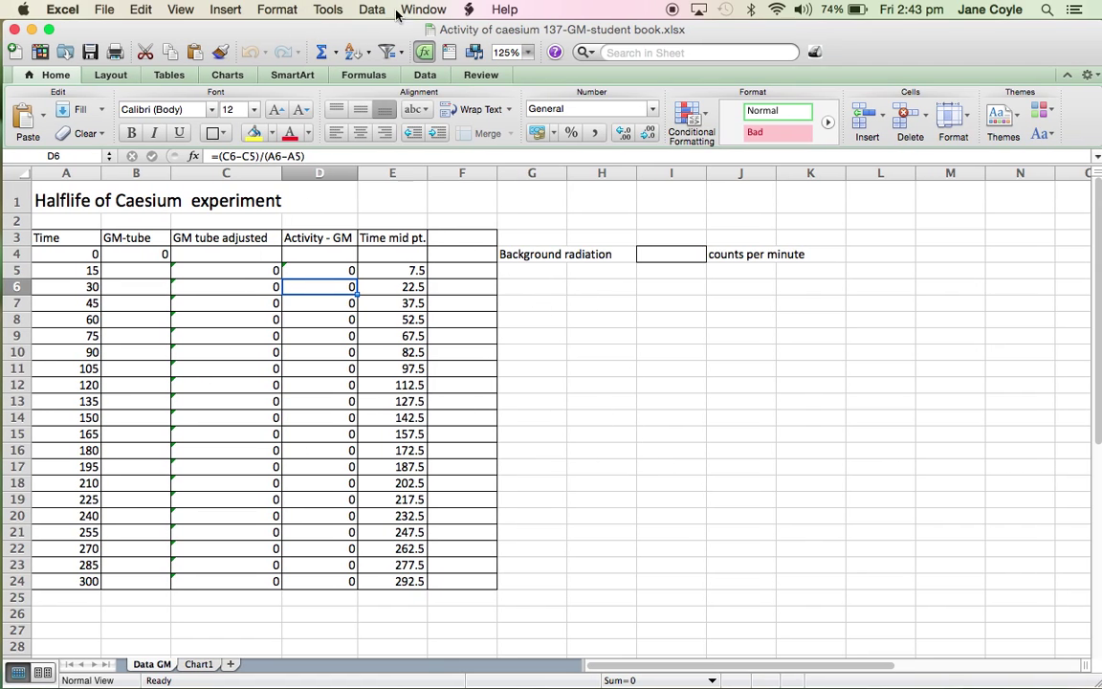
left_click_drag(364, 28, 367, 47)
left_click(381, 35)
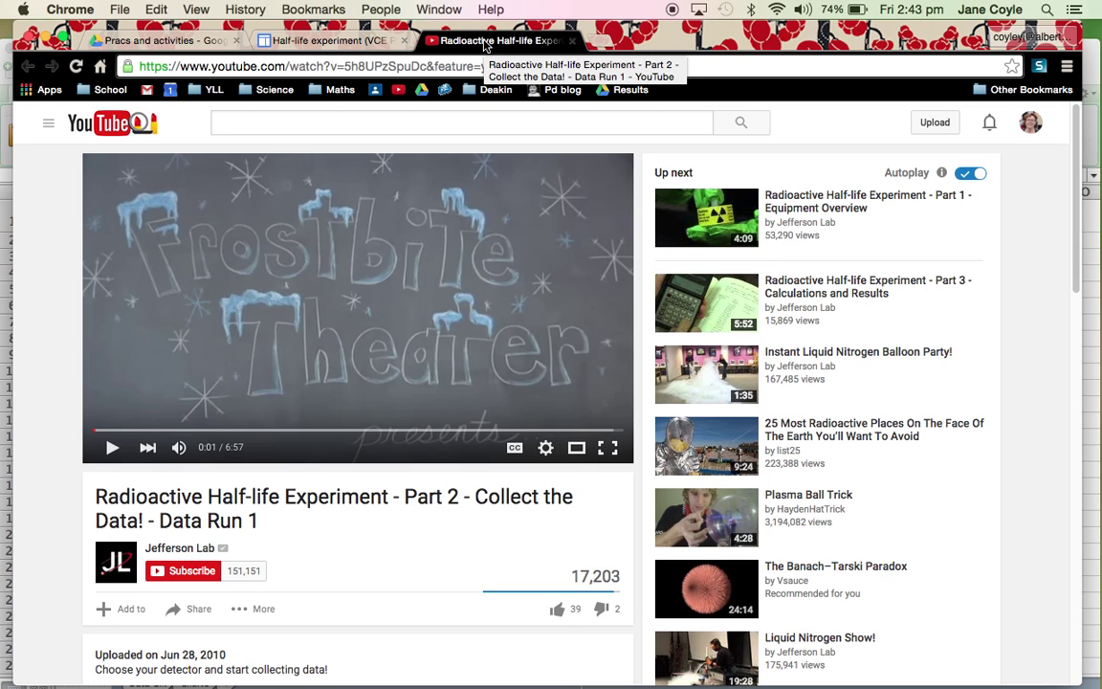
left_click_drag(29, 228, 494, 235)
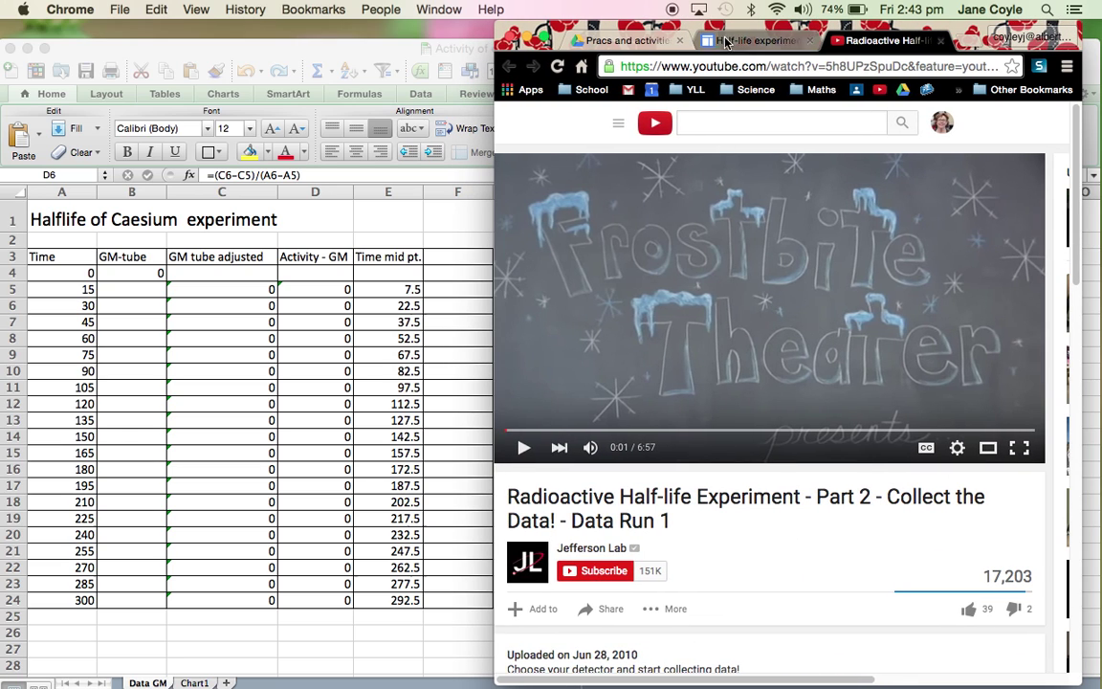
left_click_drag(729, 27, 752, 33)
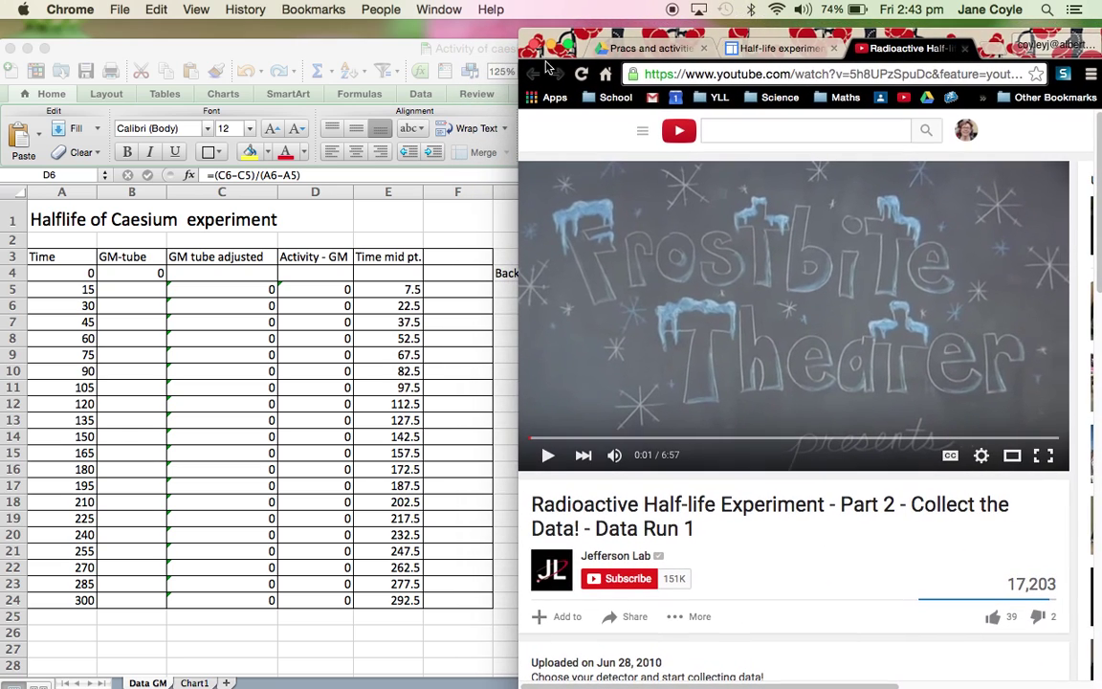
left_click(340, 53)
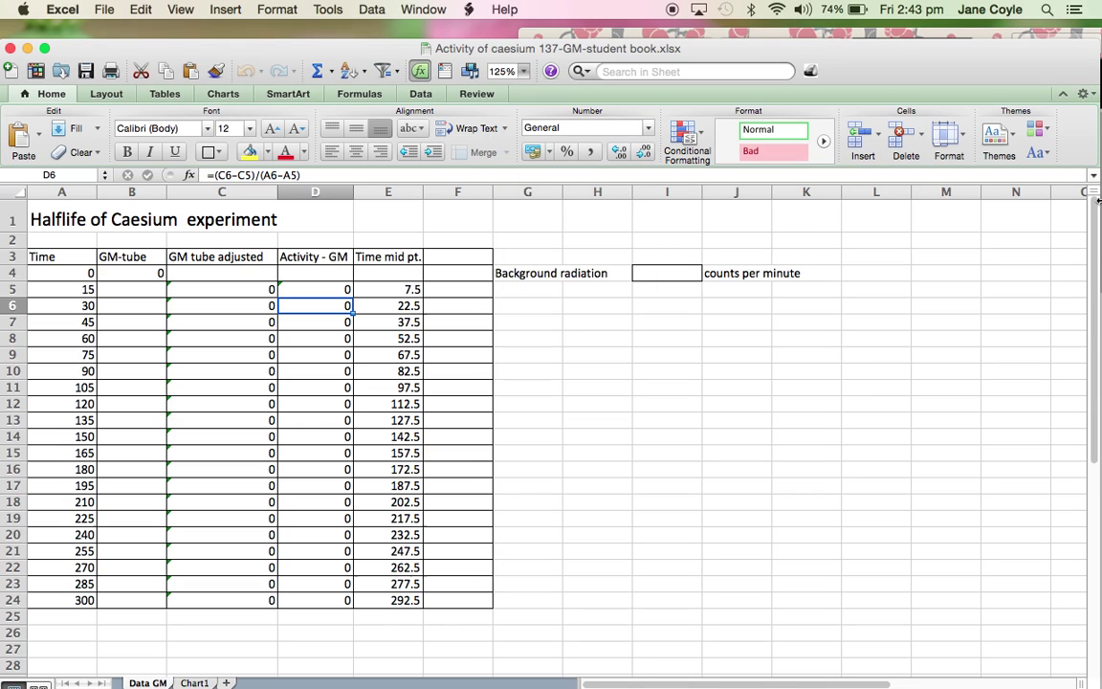
left_click_drag(1098, 240, 737, 314)
left_click(768, 289)
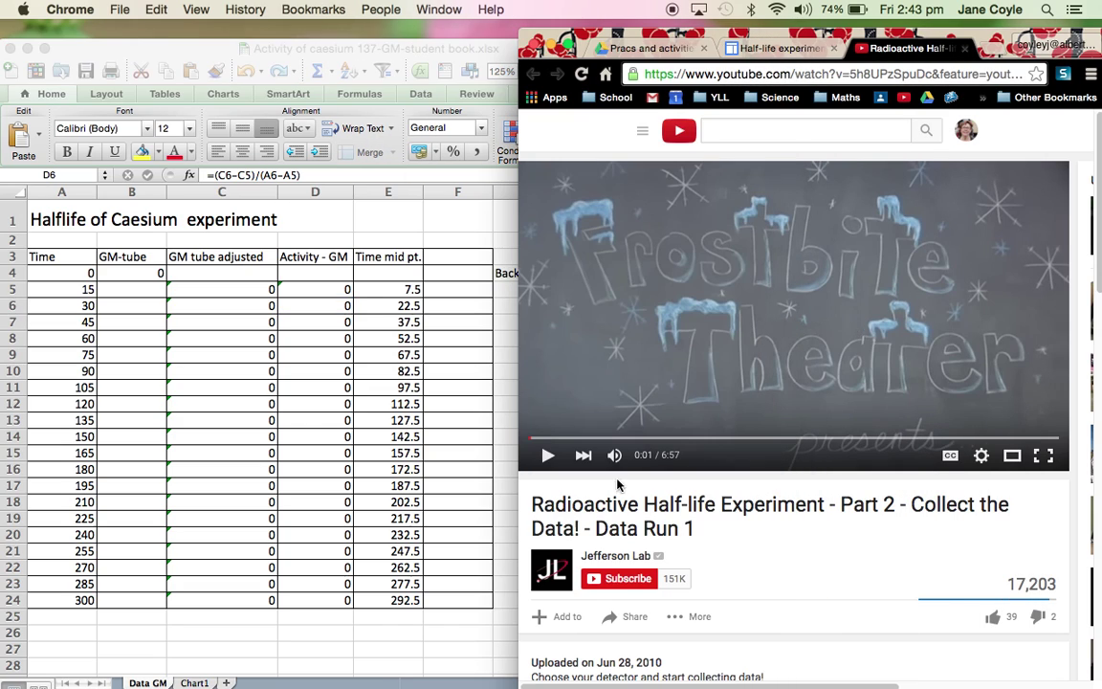
Play the Data Run 1 video and seek to about 0:35
left_click(548, 458)
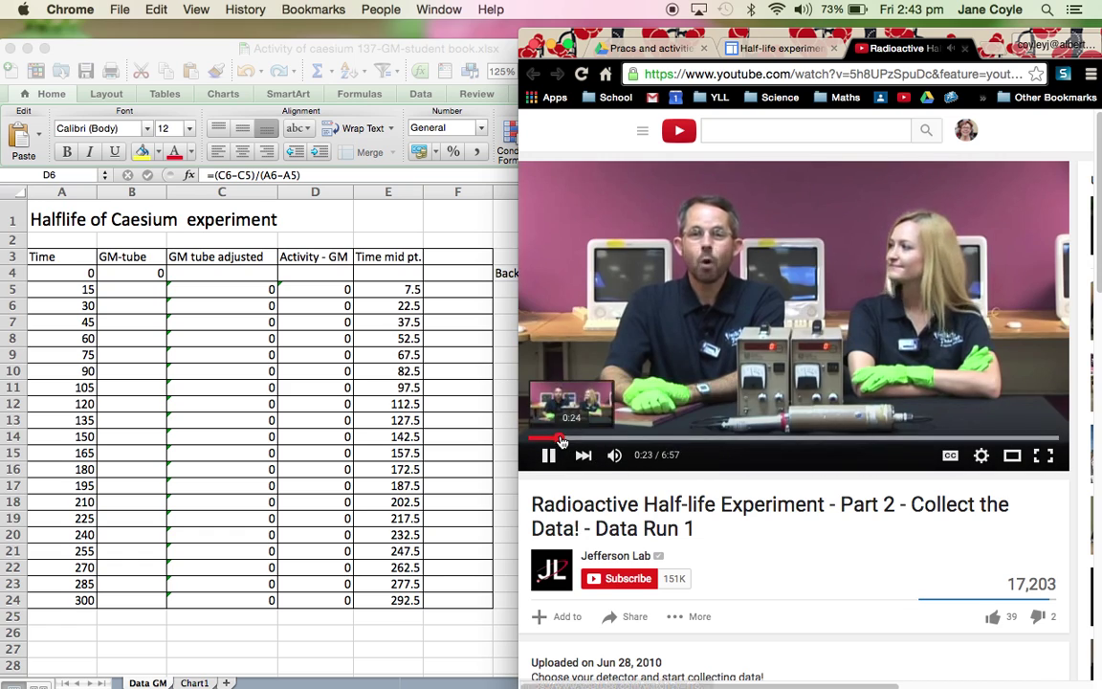
left_click_drag(563, 440, 581, 444)
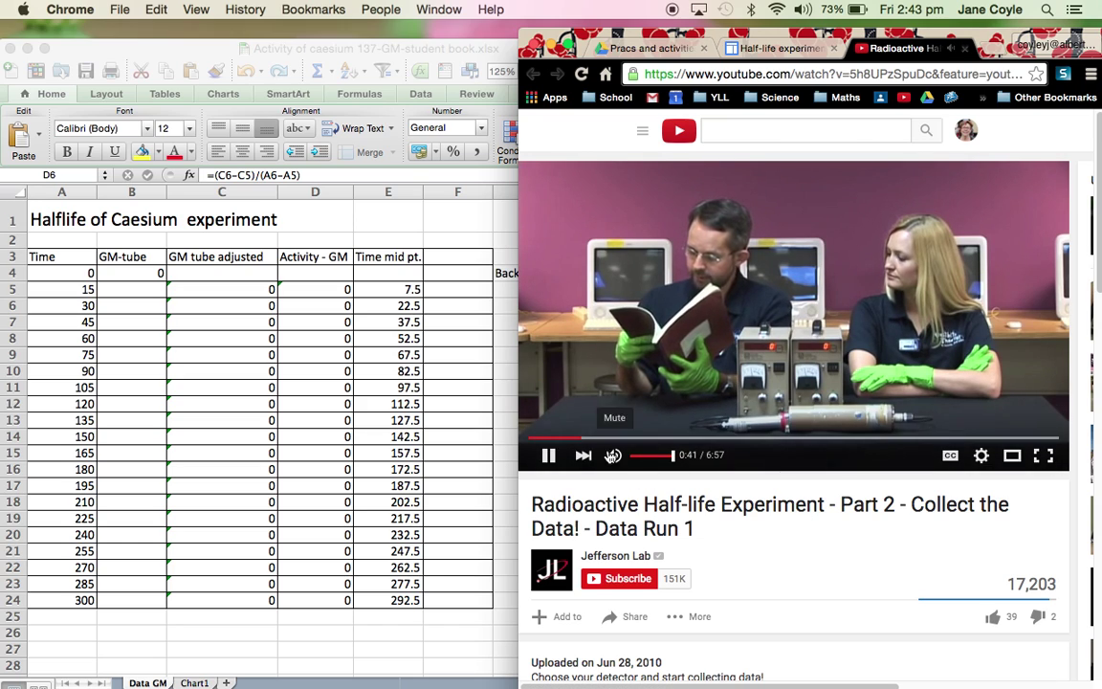
left_click_drag(584, 443, 575, 440)
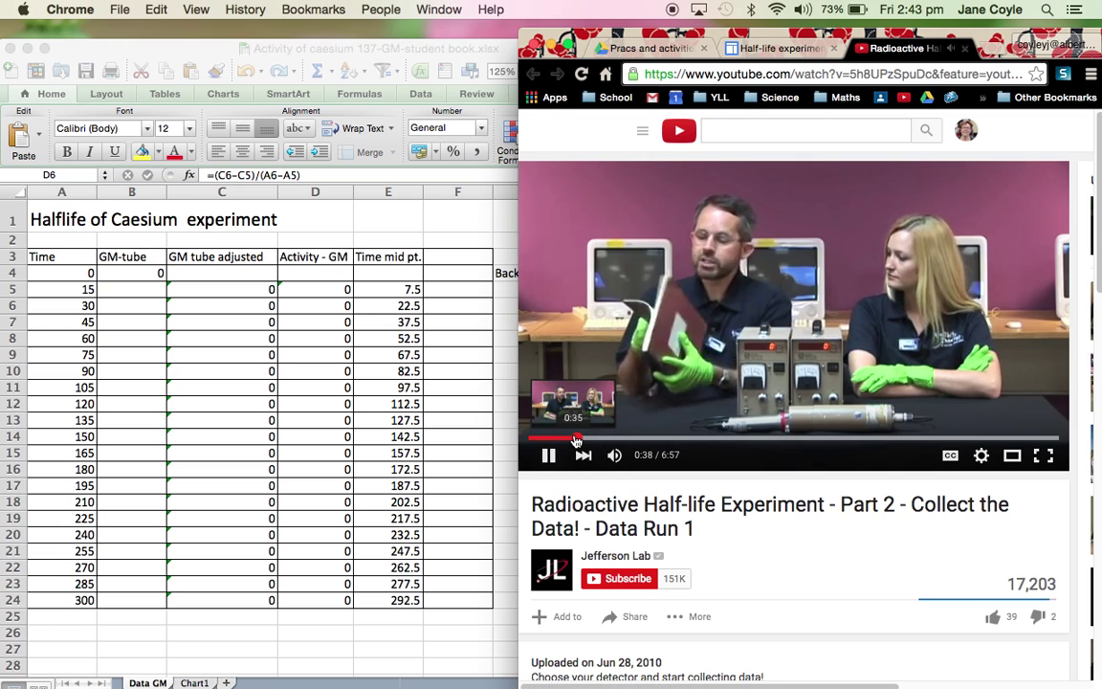
Rewind the Data Run 1 video slightly to replay the background information, and enter 41.6 as the Background radiation in I4
left_click_drag(575, 440, 563, 439)
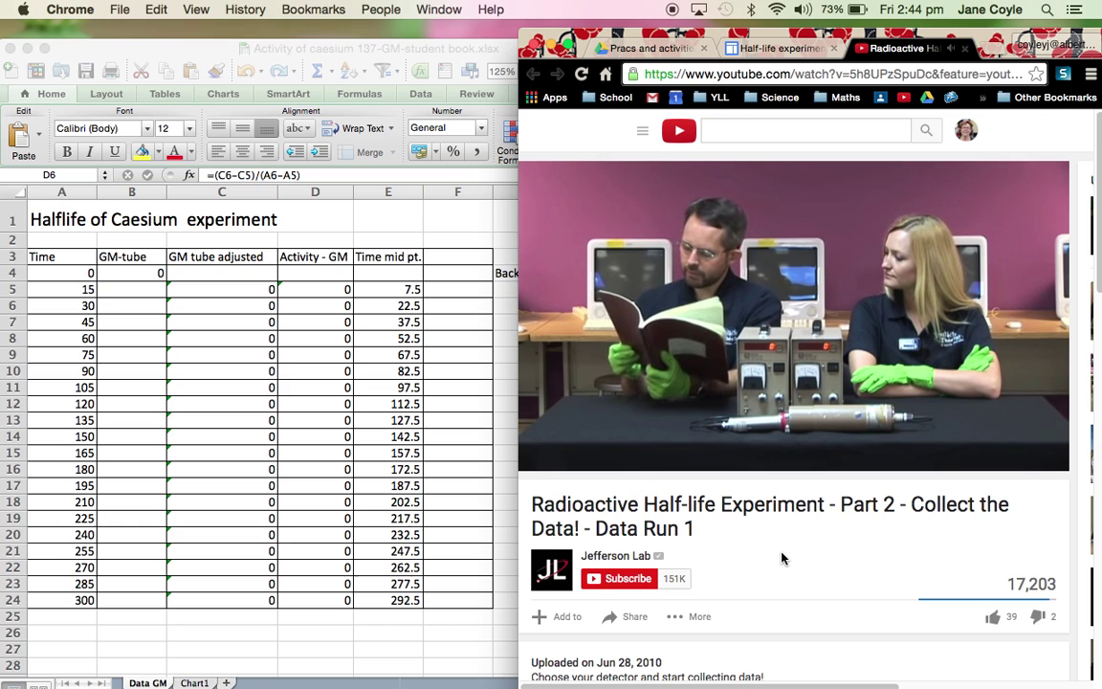
mouse_move(563, 457)
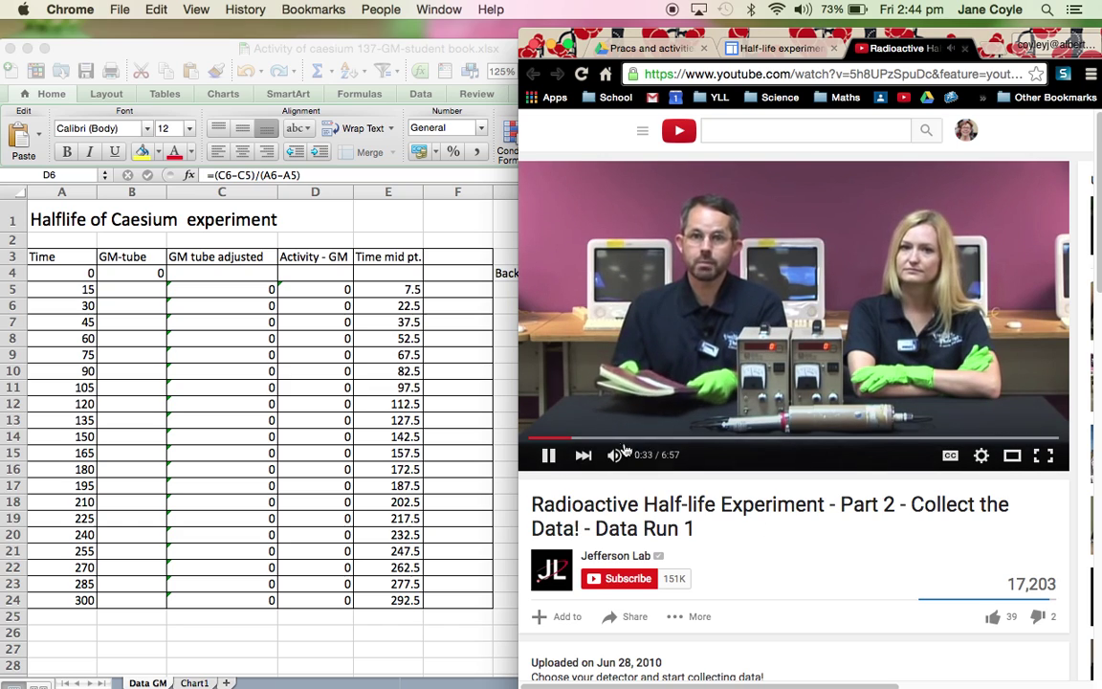
left_click(500, 413)
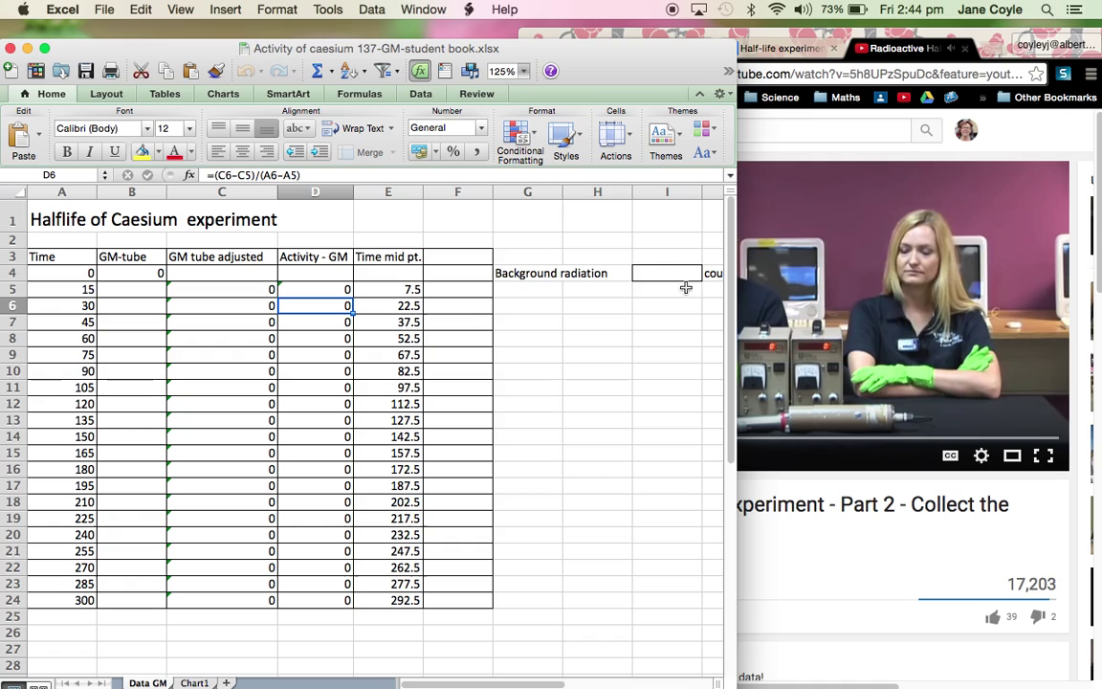
left_click(684, 274)
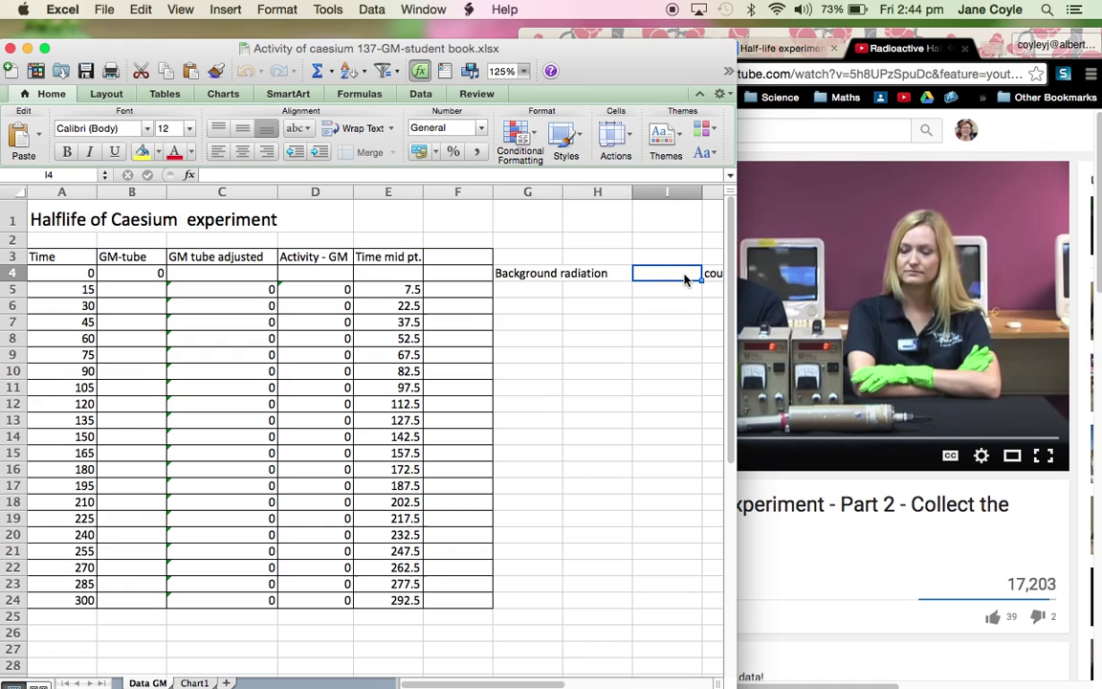
type("41.")
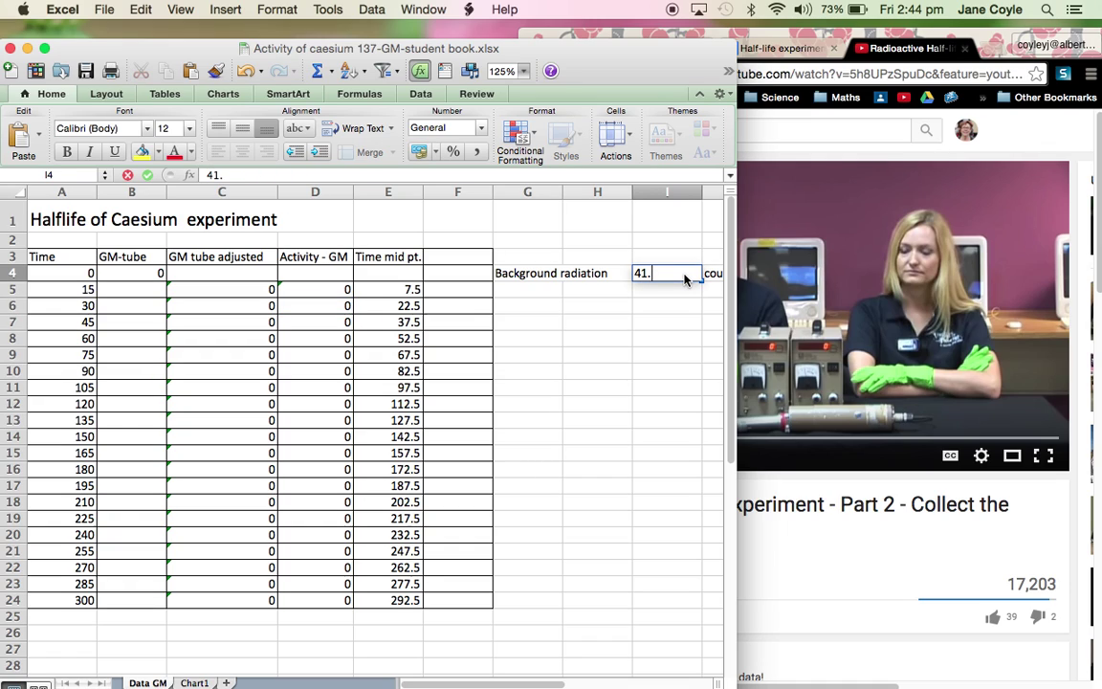
type("6")
key("Return")
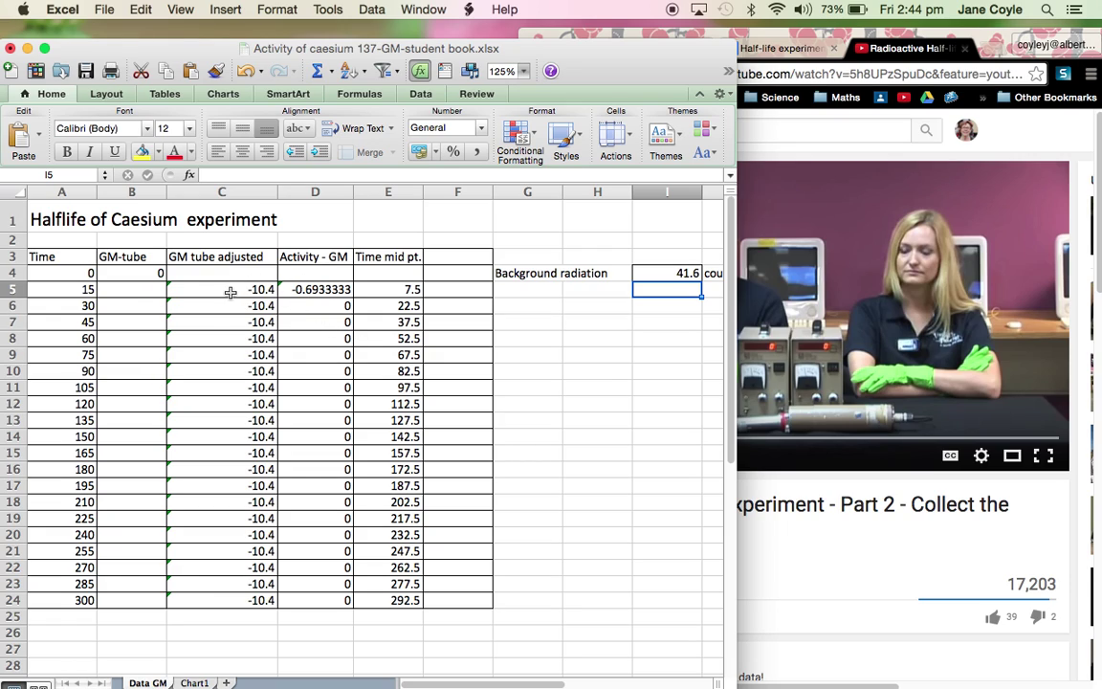
Seek the video to 1:32, where the counters start, then play and pause it at timer reading 0:15:00
left_click(868, 242)
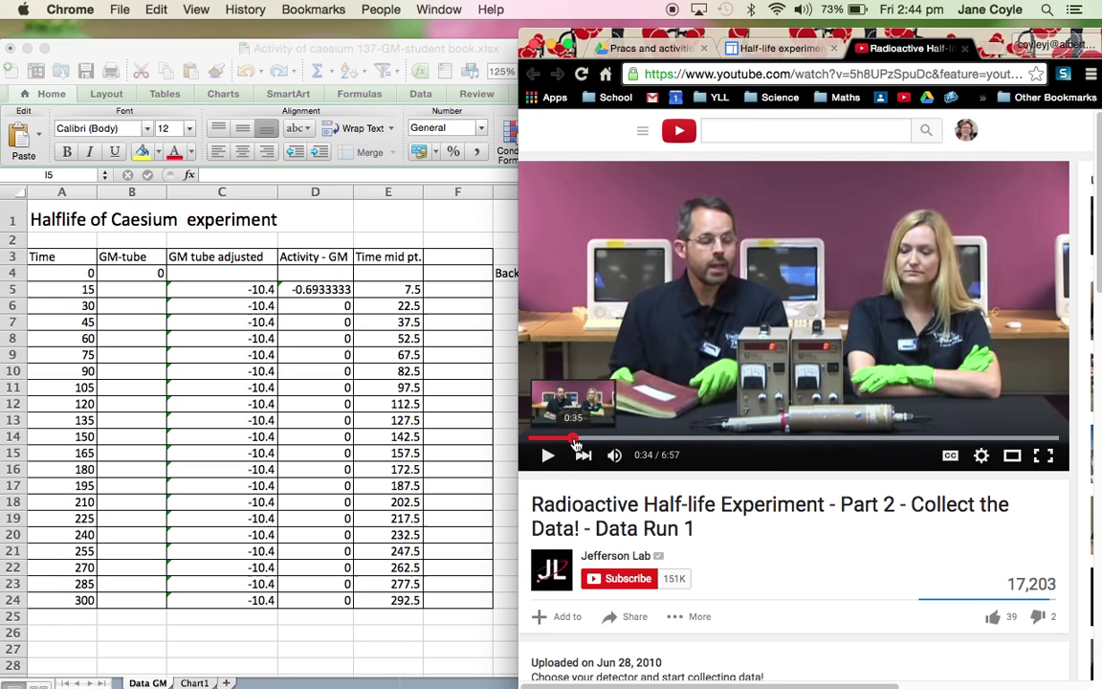
left_click_drag(568, 444, 646, 446)
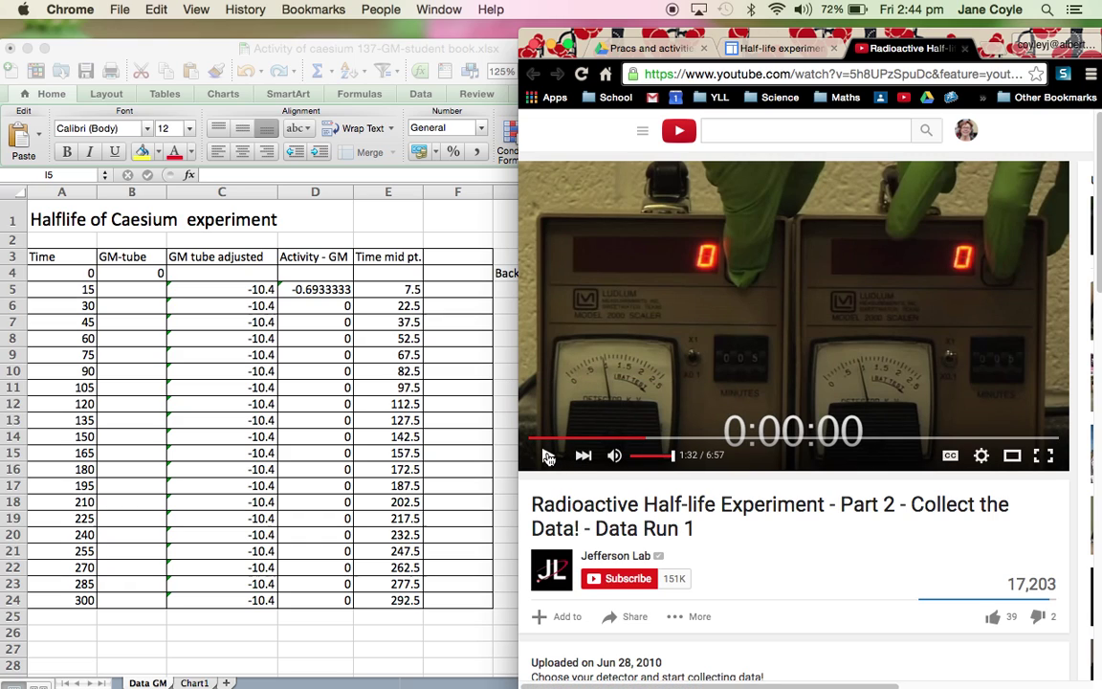
left_click(549, 457)
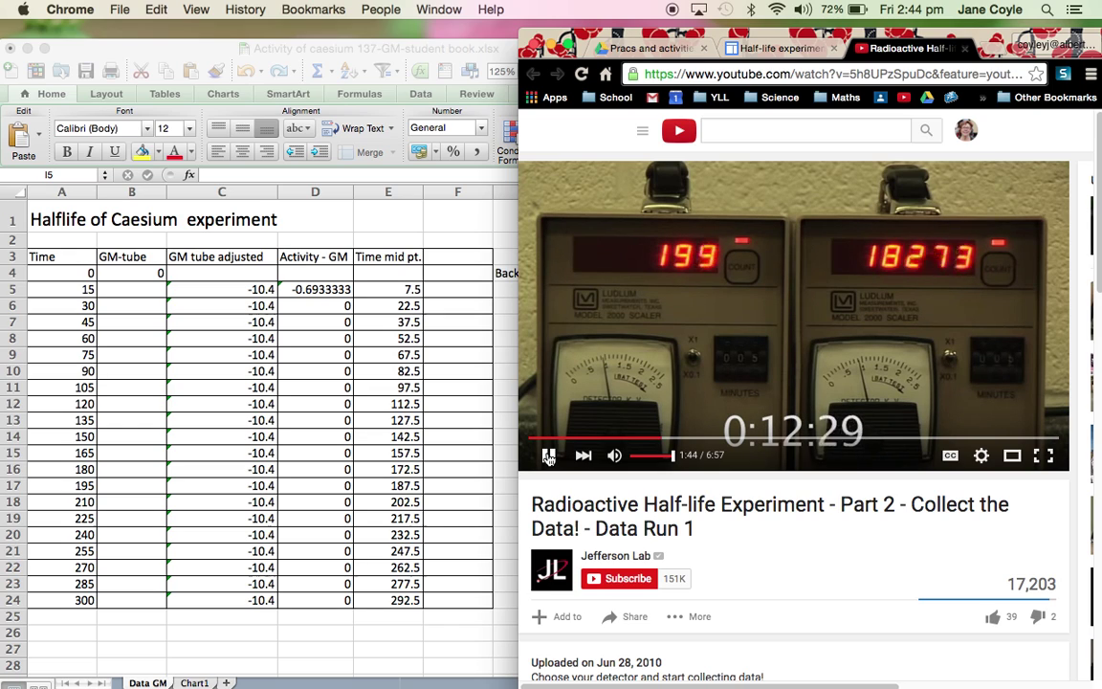
left_click(549, 458)
left_click(549, 458)
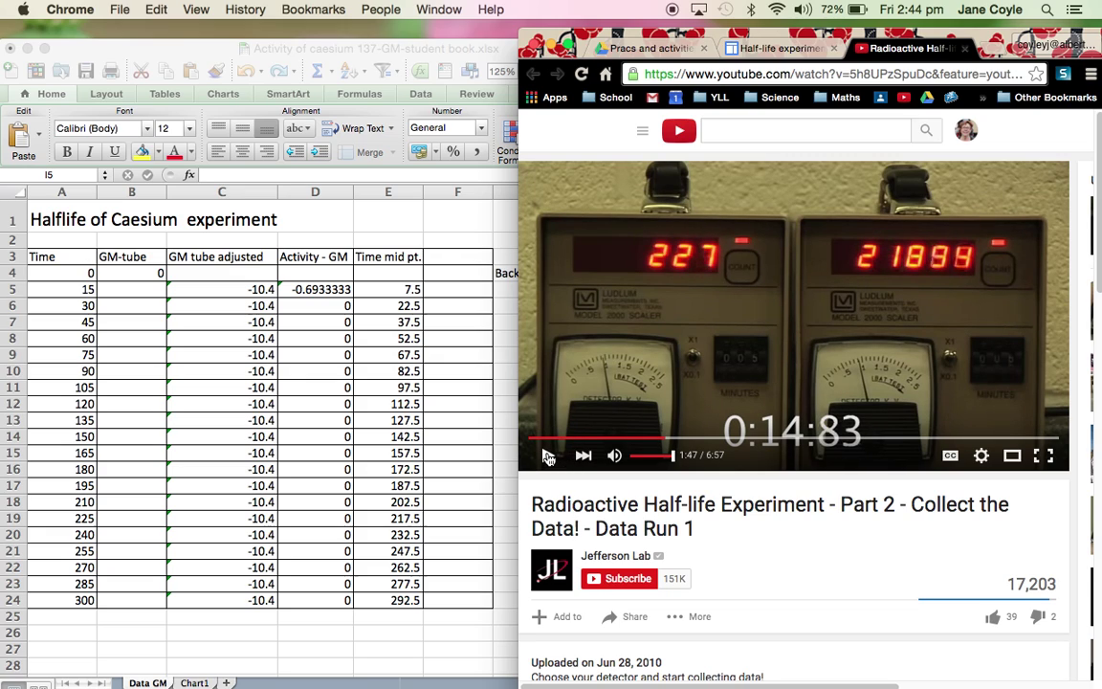
left_click(549, 458)
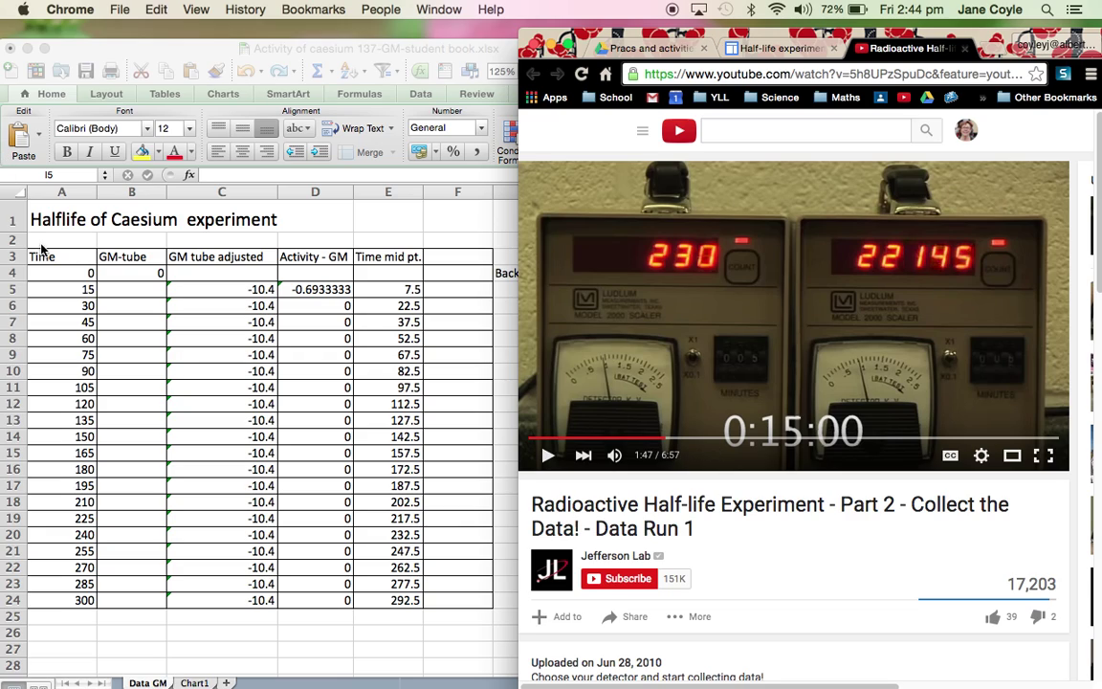
Re-enter 15 as the first interval's time in A5 and record the GM-tube count 230 in B5
left_click(67, 289)
left_click(67, 290)
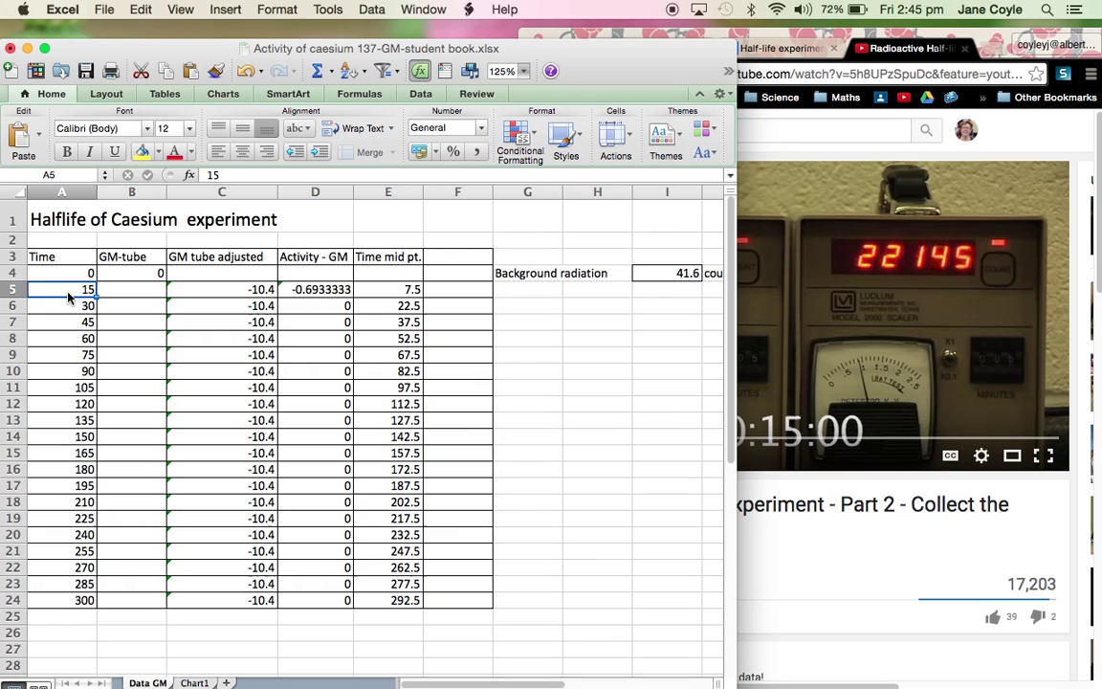
type("1")
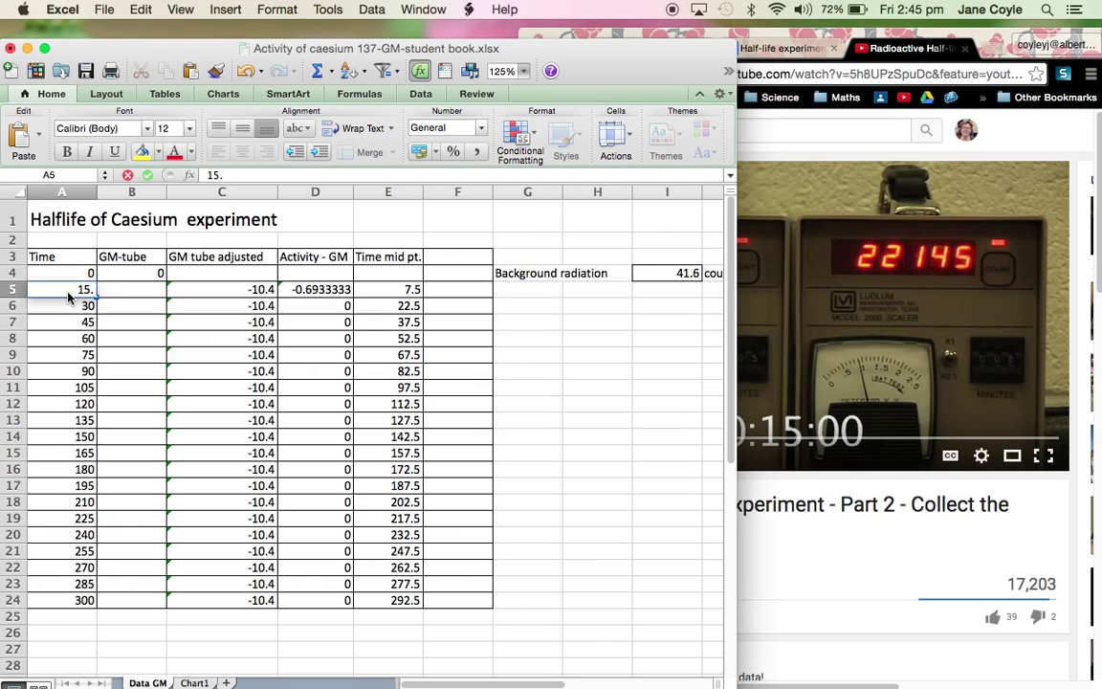
key("Return")
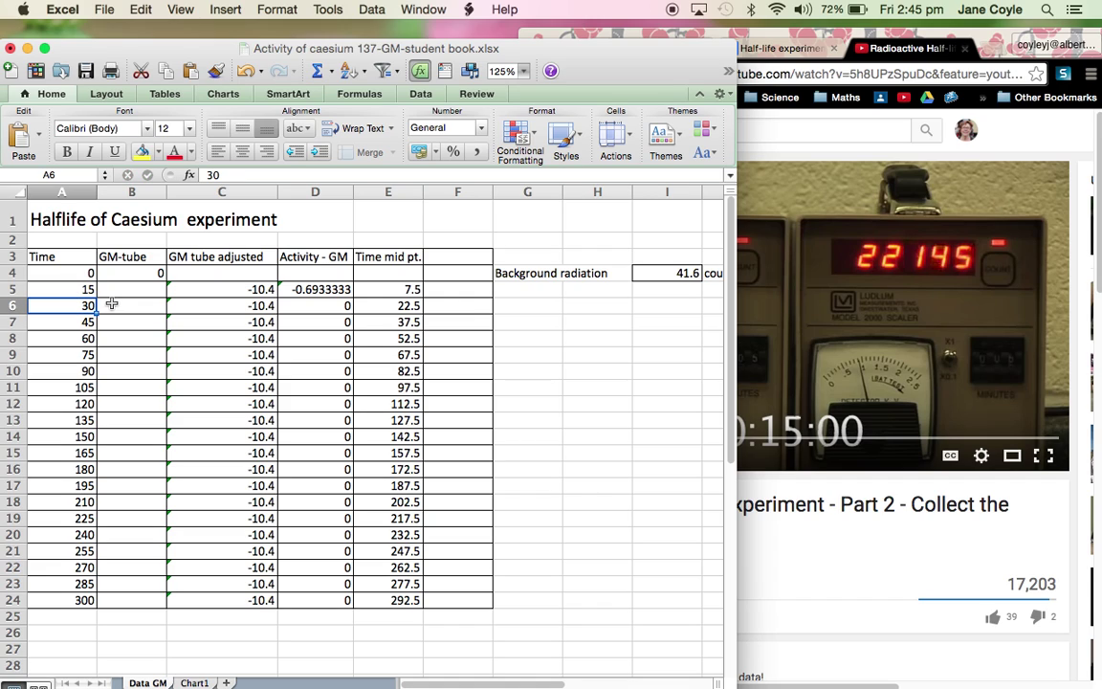
left_click(114, 291)
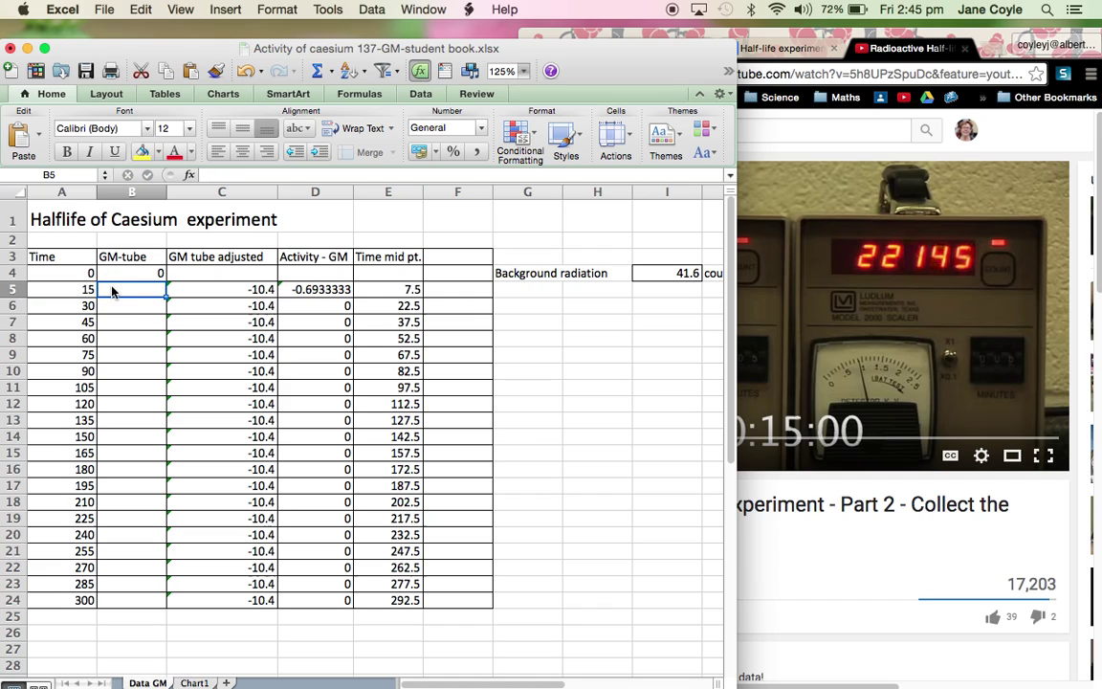
left_click(855, 294)
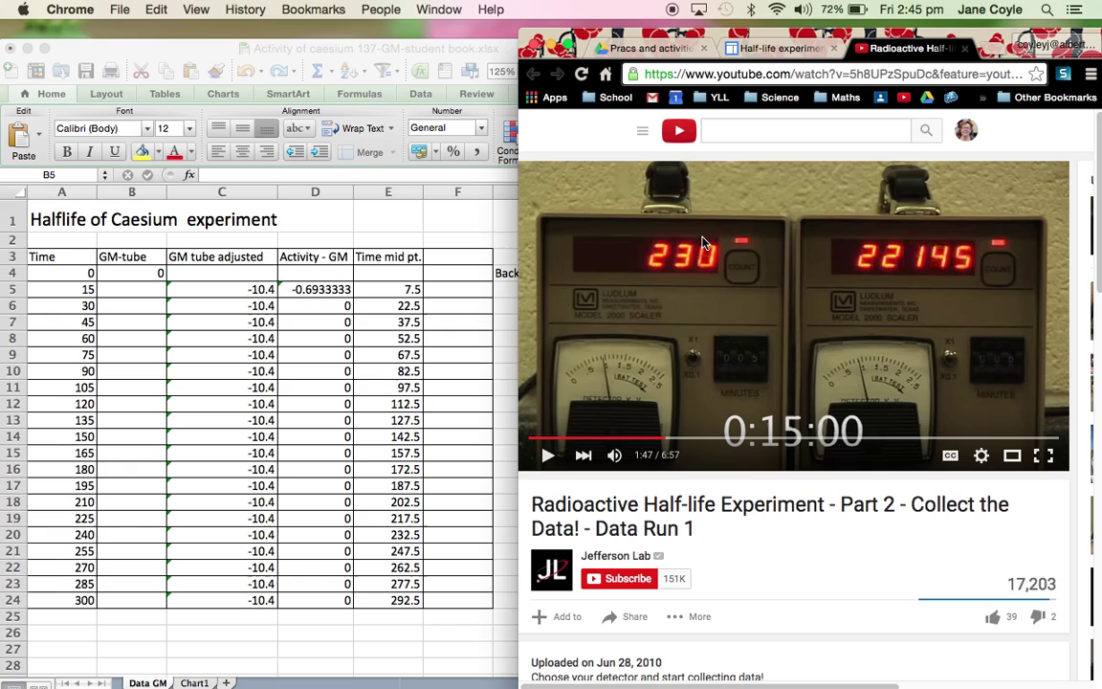
left_click(123, 290)
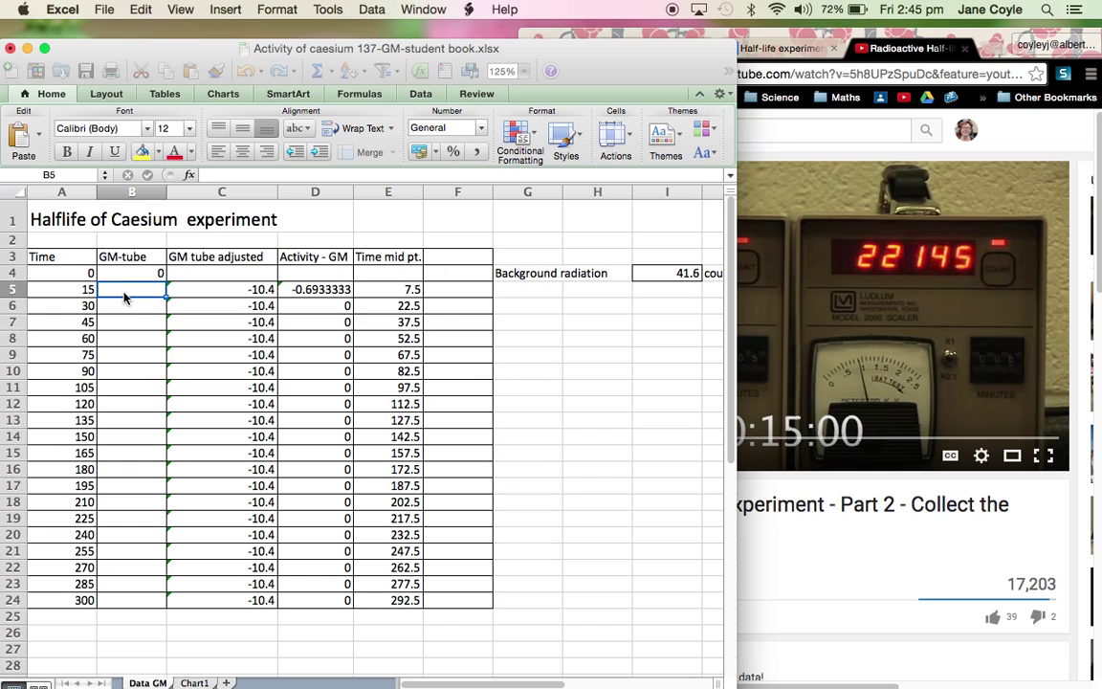
type("230")
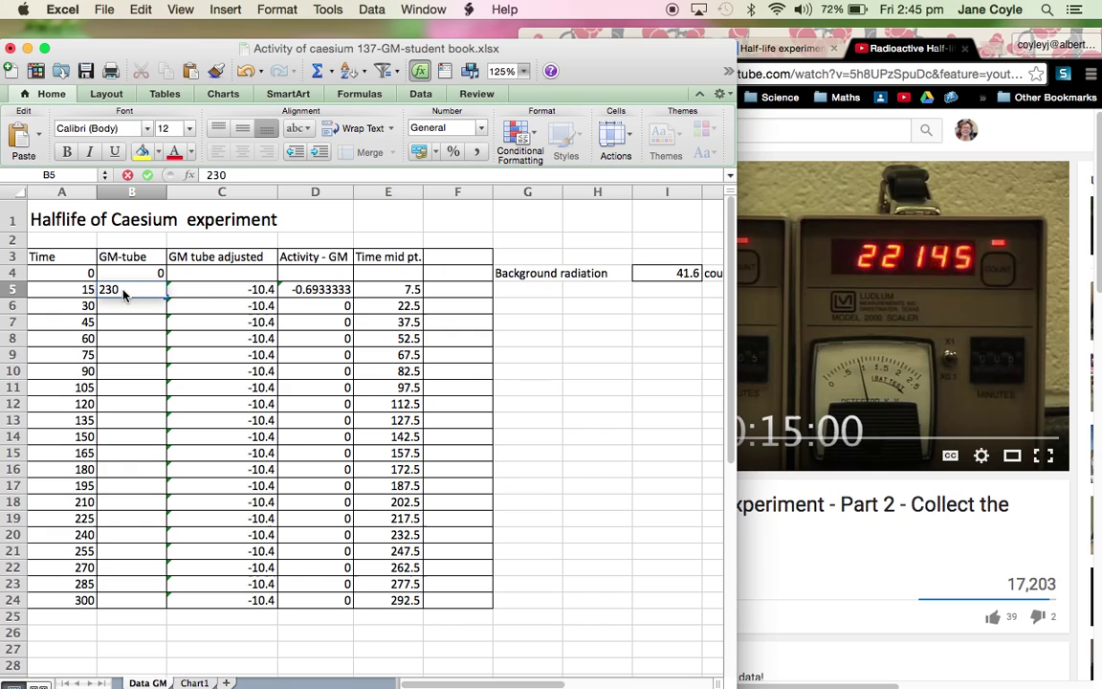
key("Return")
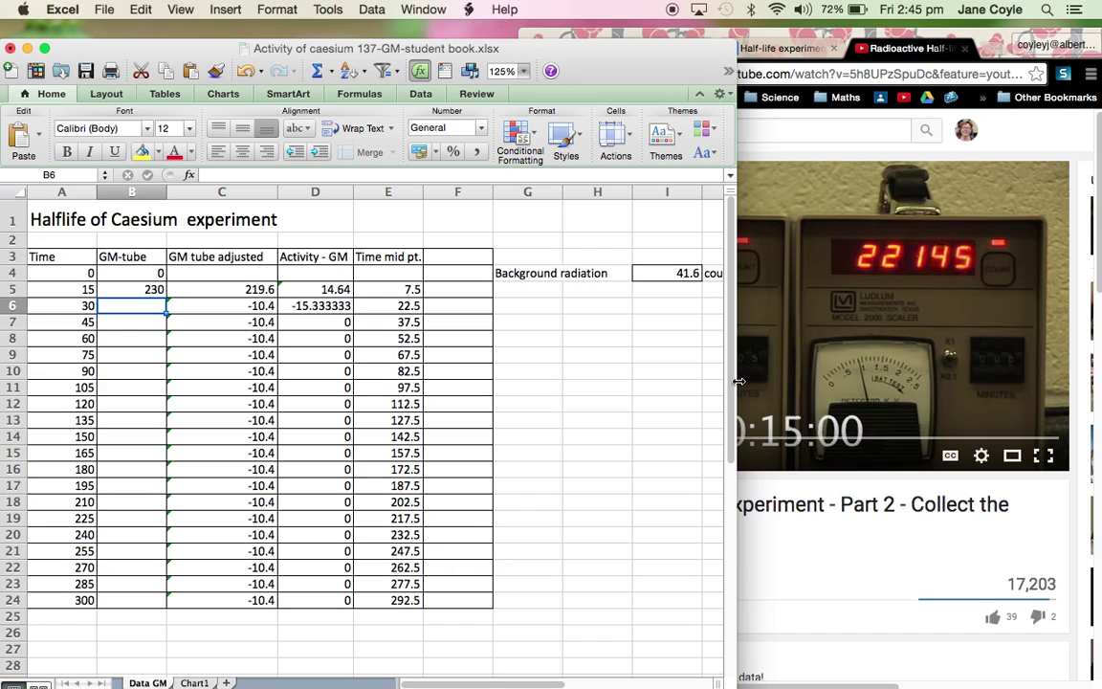
Narrow the Excel window to uncover the whole video, and advance the video to timer reading 0:30:08
left_click_drag(738, 384, 505, 389)
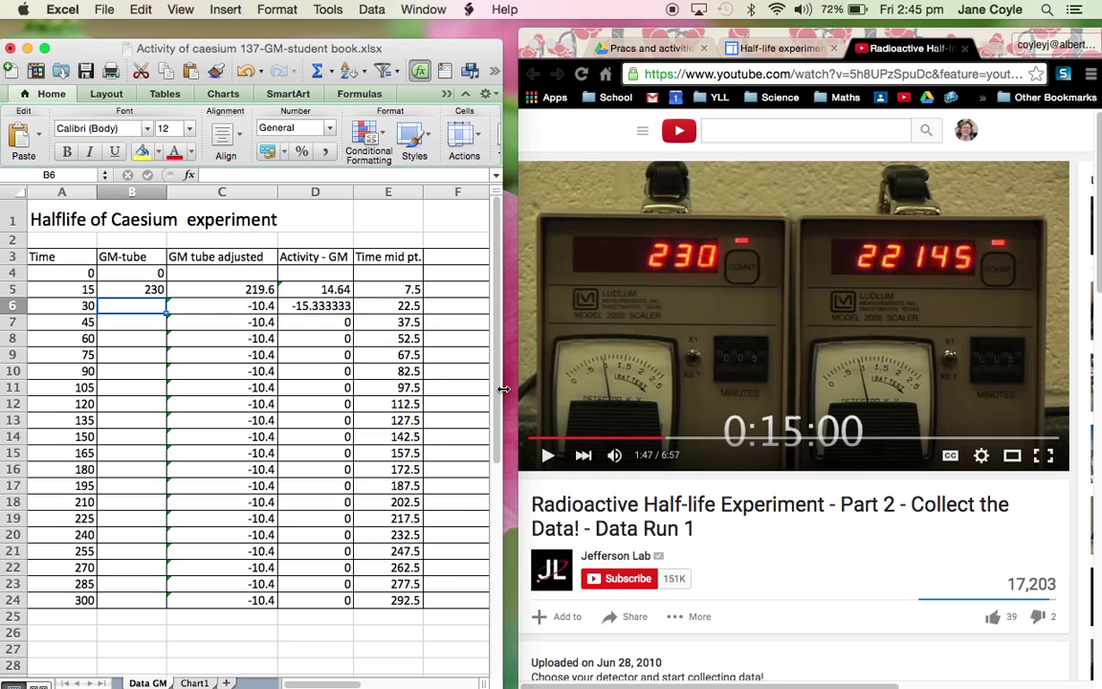
left_click(667, 339)
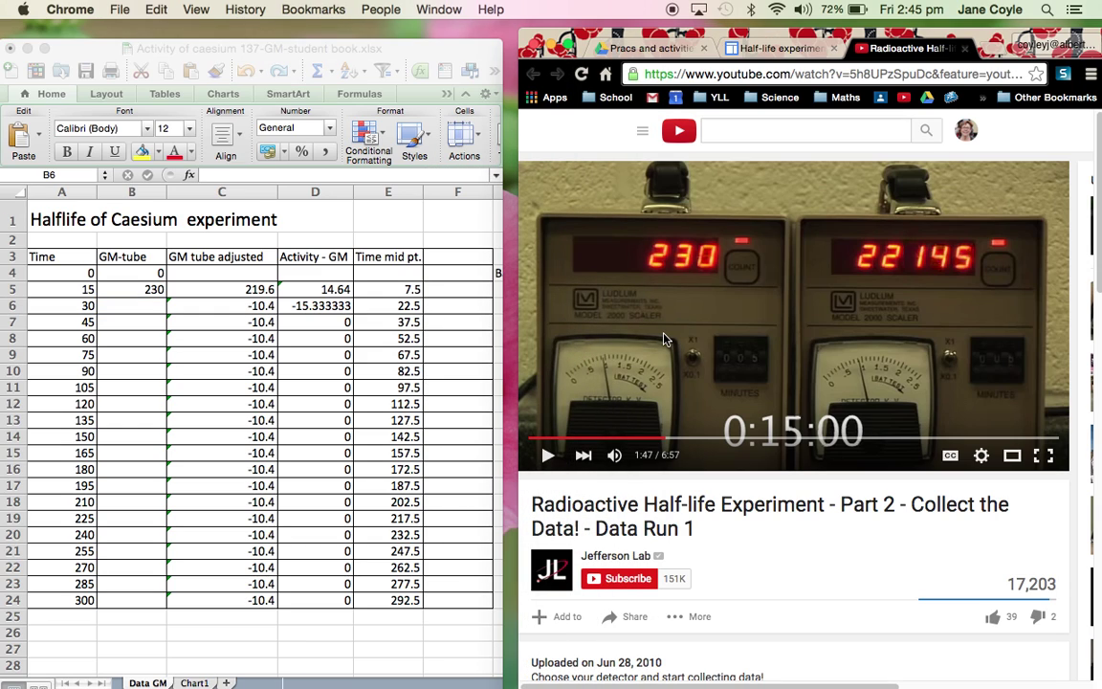
left_click(545, 457)
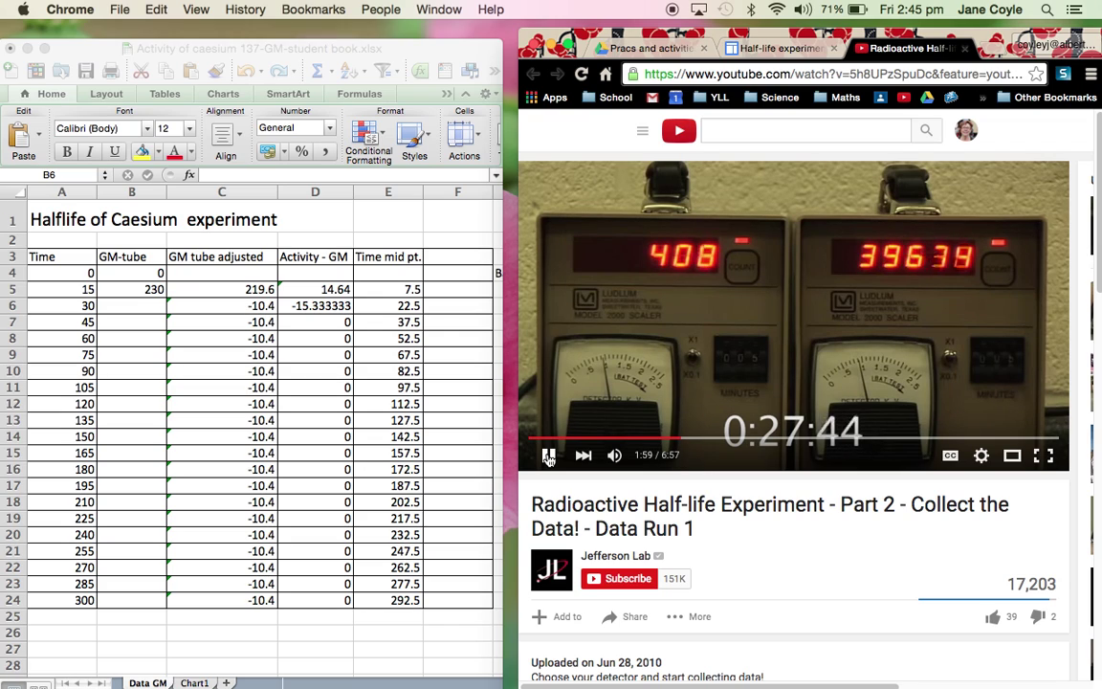
left_click(548, 457)
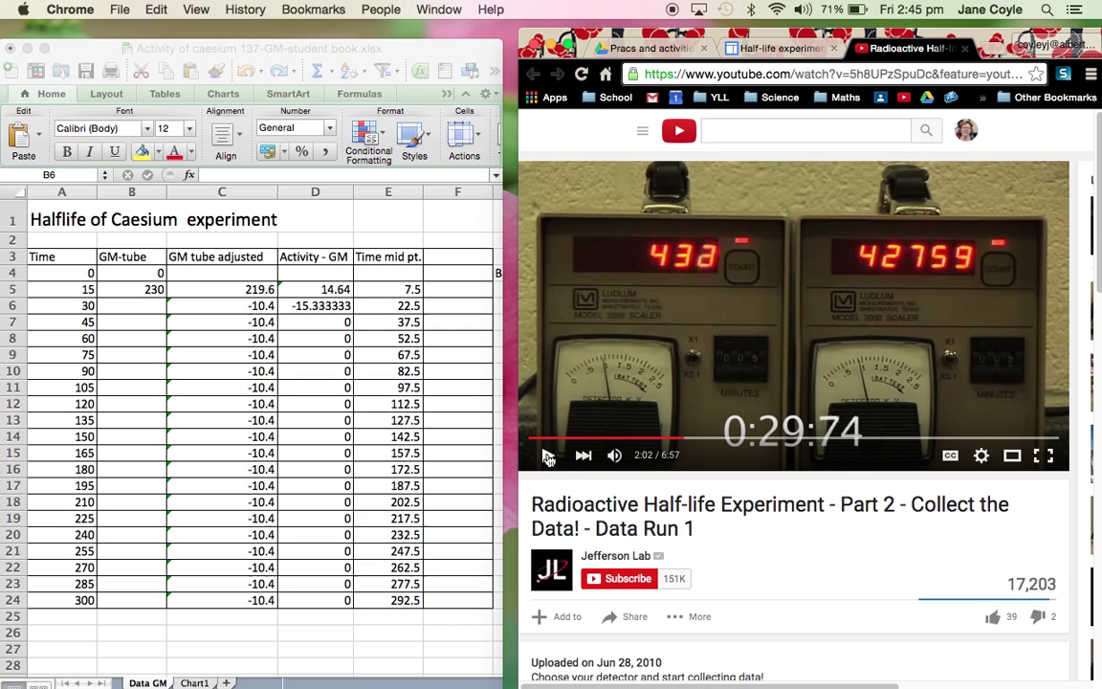
left_click(549, 458)
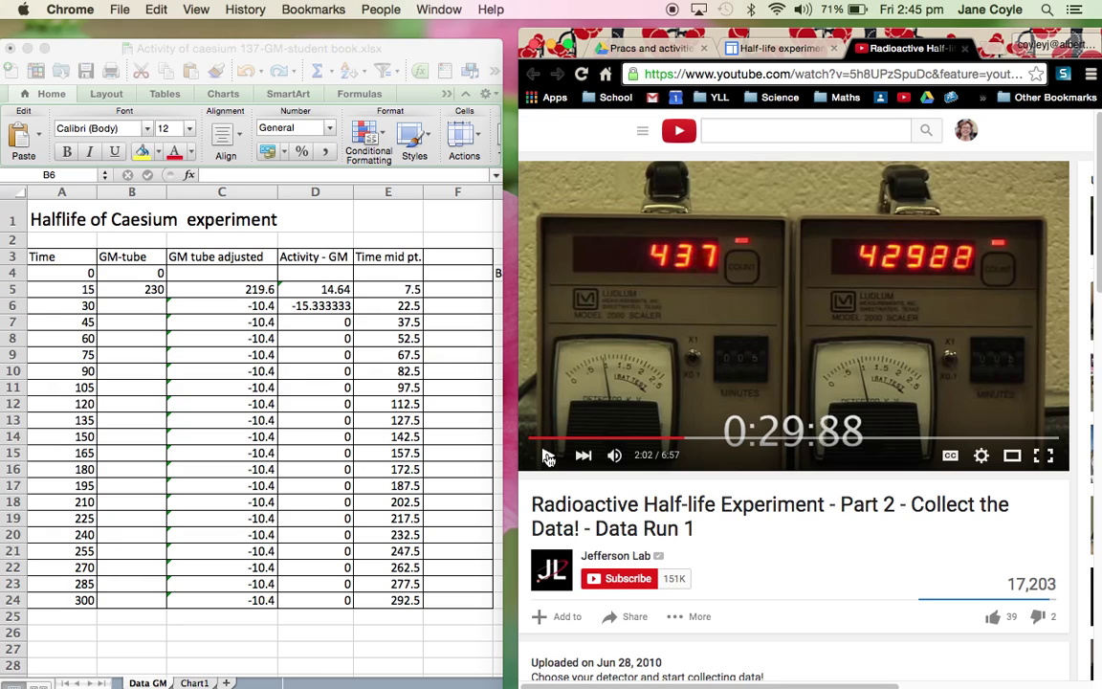
left_click(548, 457)
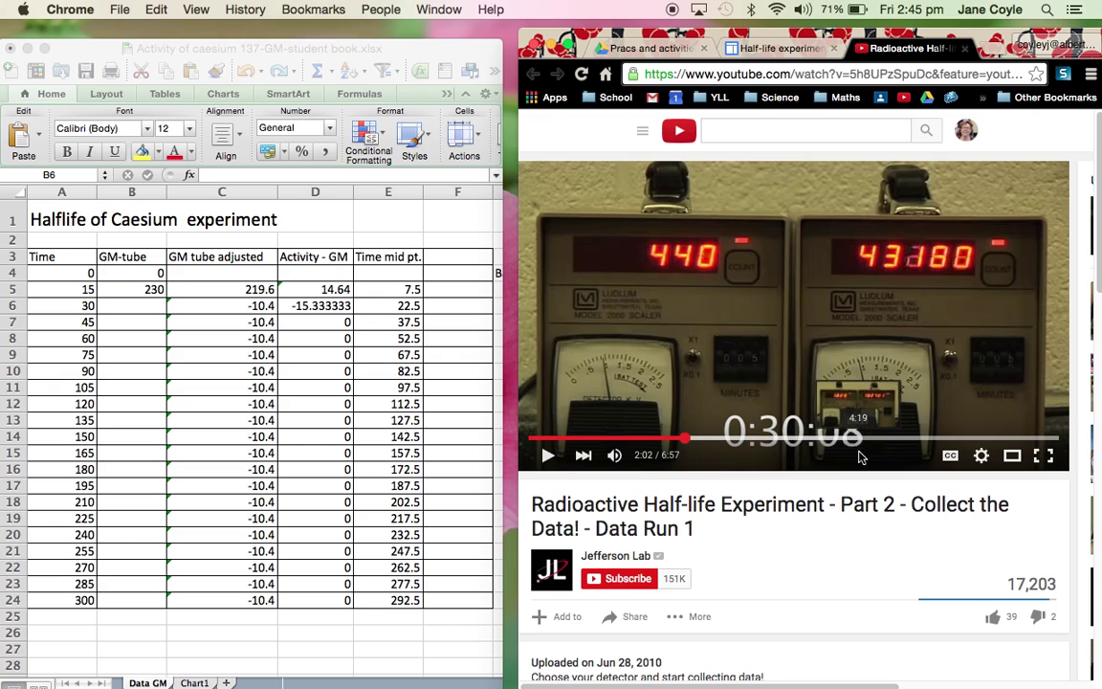
Change the second interval's time in A6 to 30.08 and record the GM-tube count 440 in B6
left_click(86, 307)
left_click(86, 307)
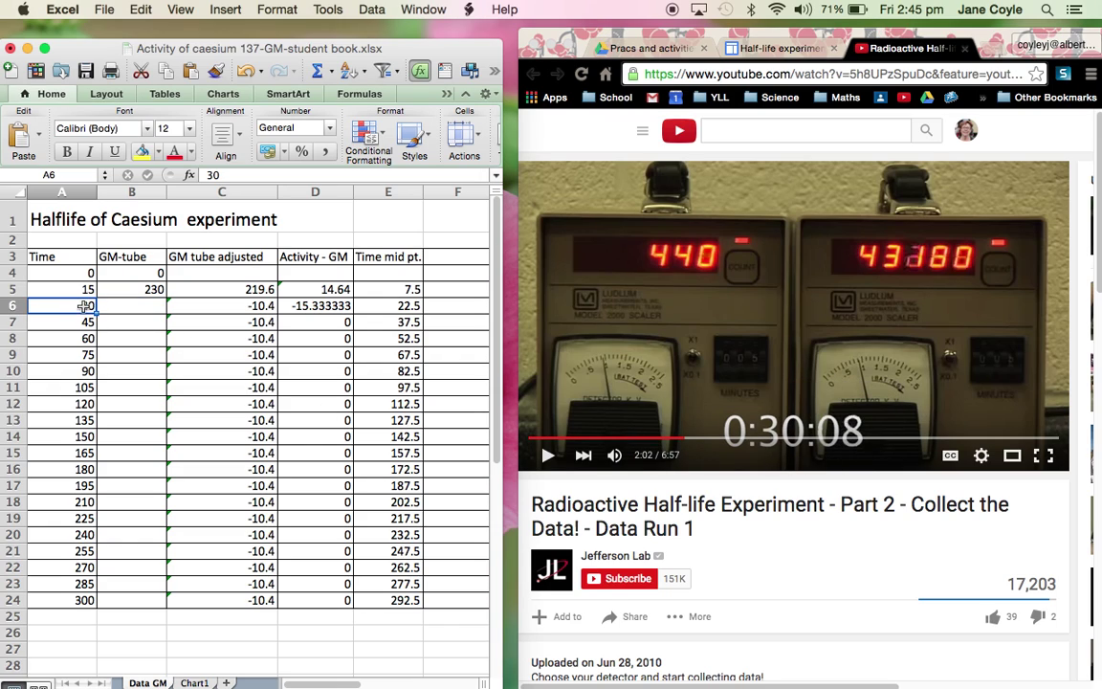
double_click(88, 307)
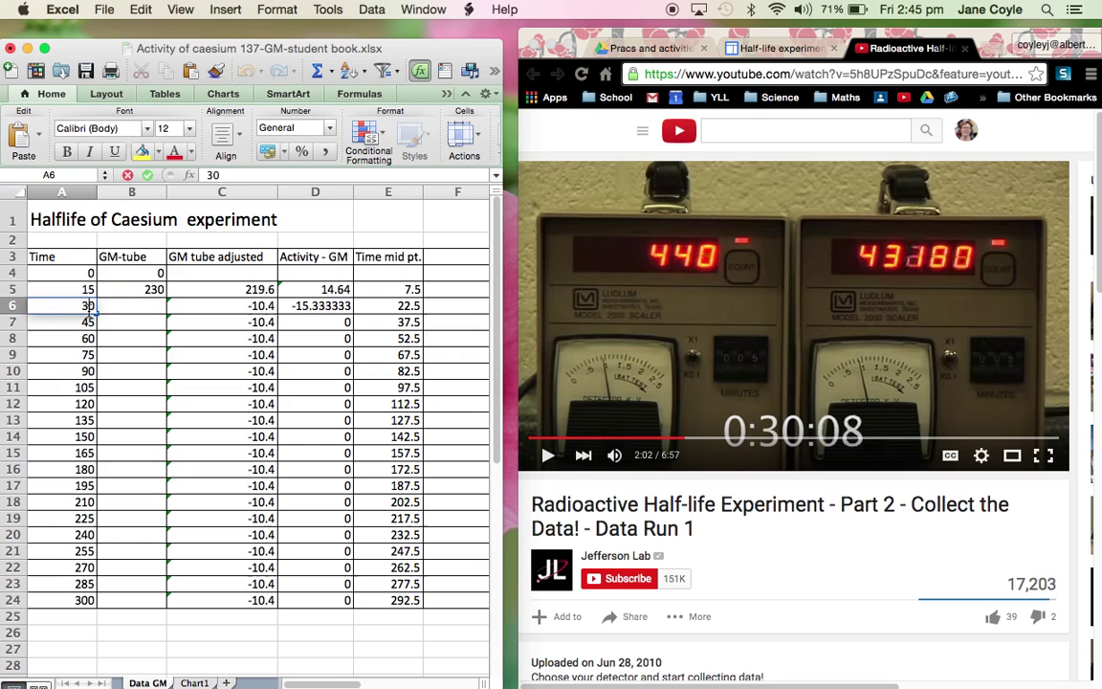
type(".08")
left_click(121, 308)
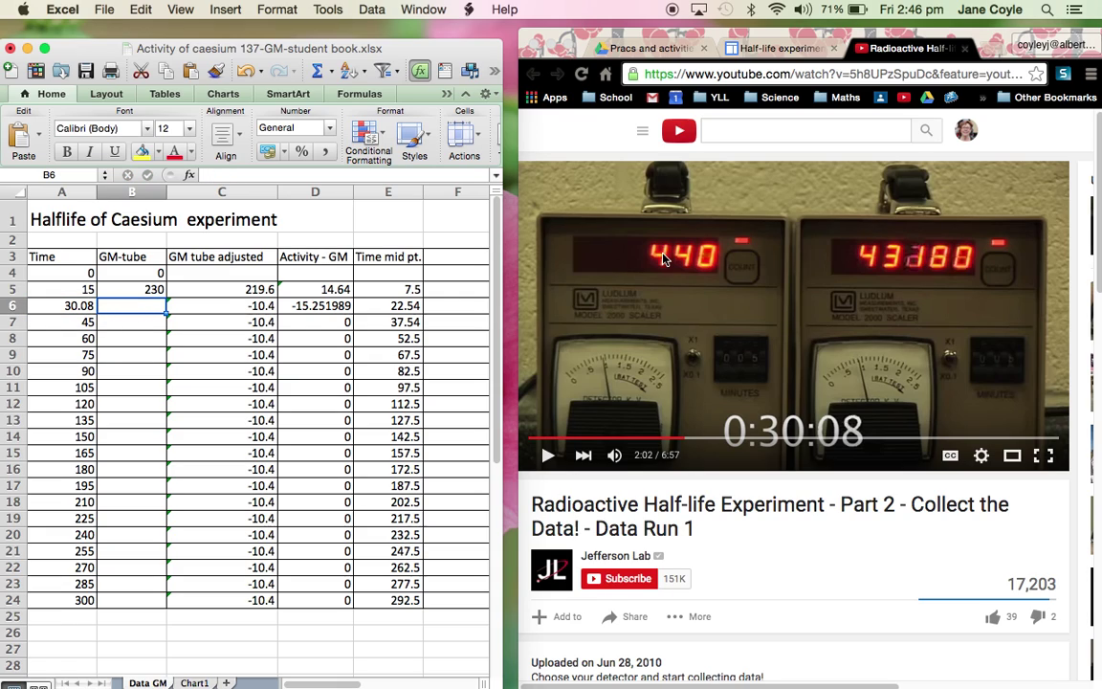
type("44")
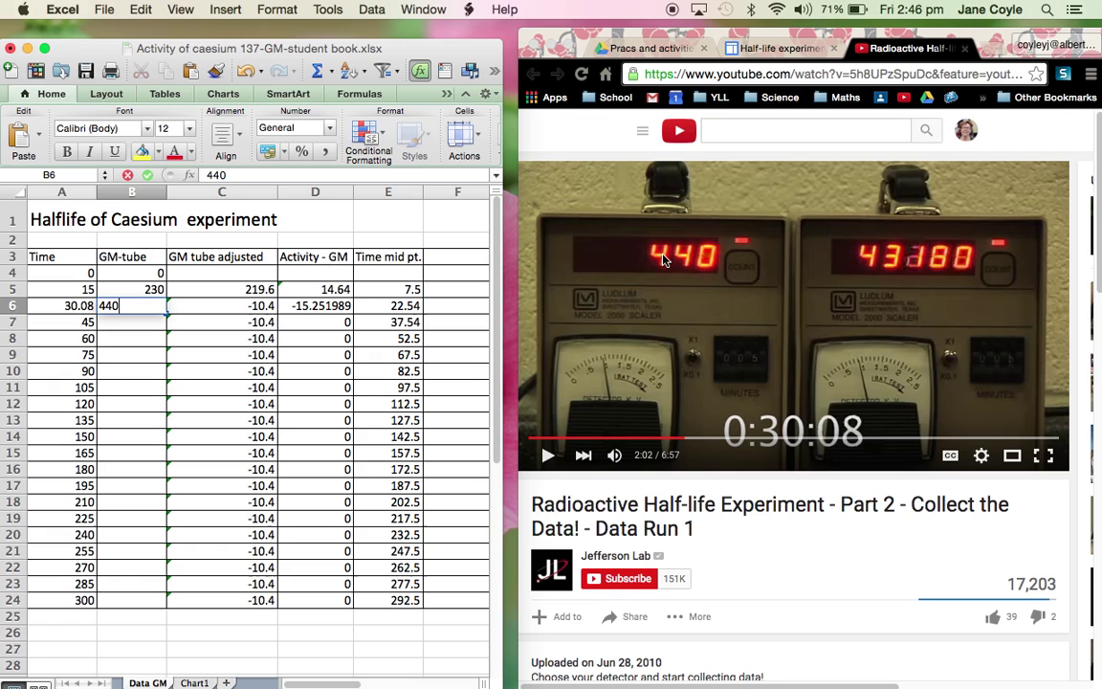
type("0")
key("Return")
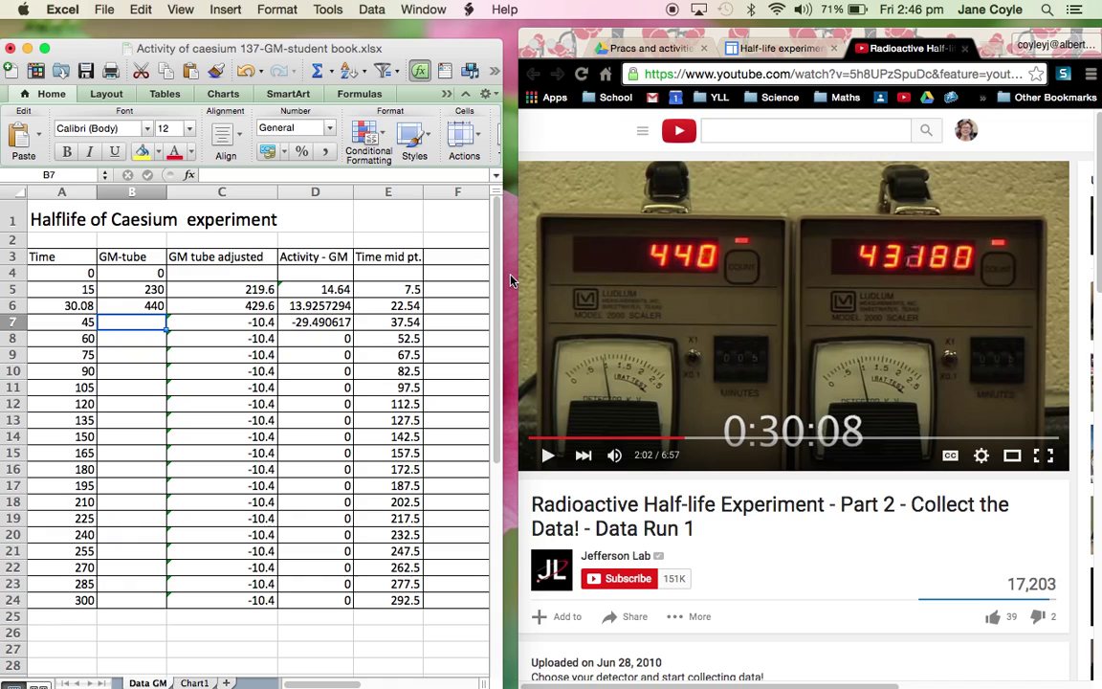
mouse_move(563, 681)
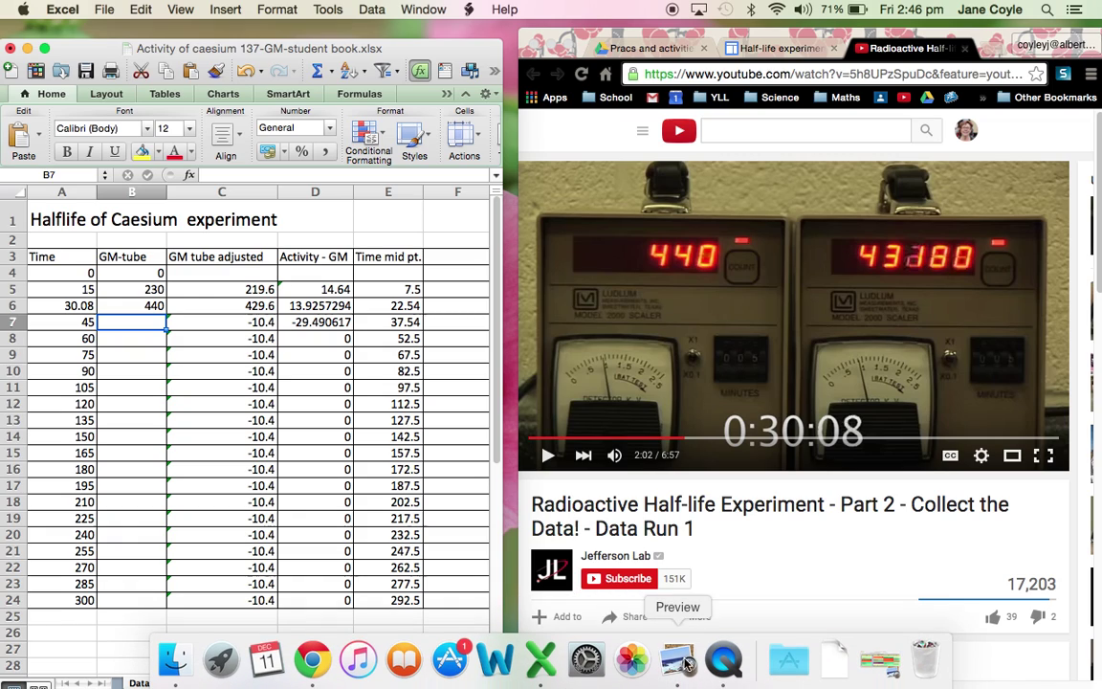